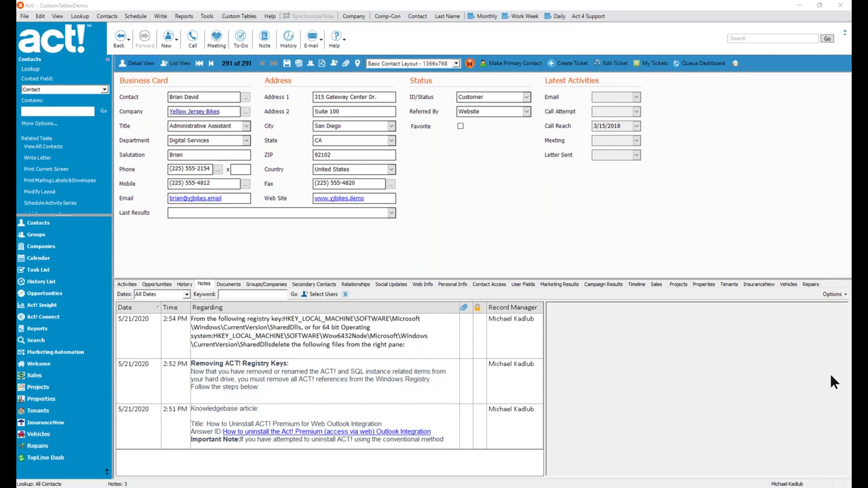
- Open About Act! from the Help menu and highlight the version line 22.0.205.0, Update 4
{"action": "left_click", "coordinate": [269, 15]}
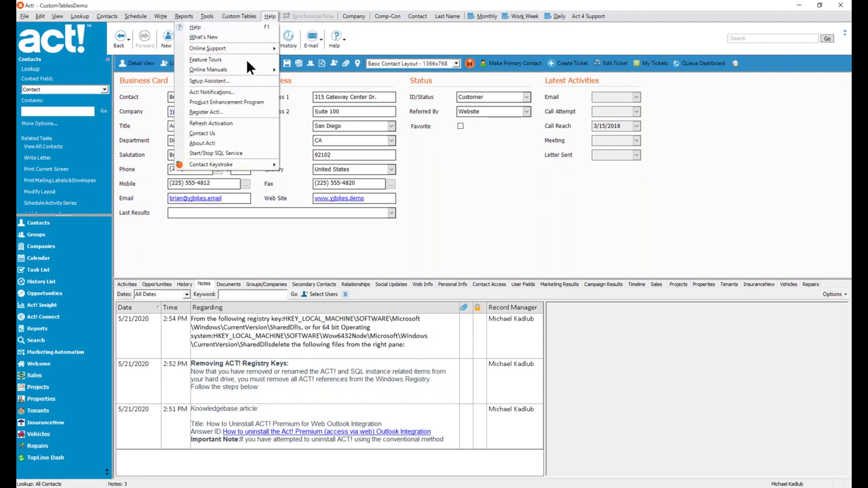
{"action": "left_click", "coordinate": [214, 142]}
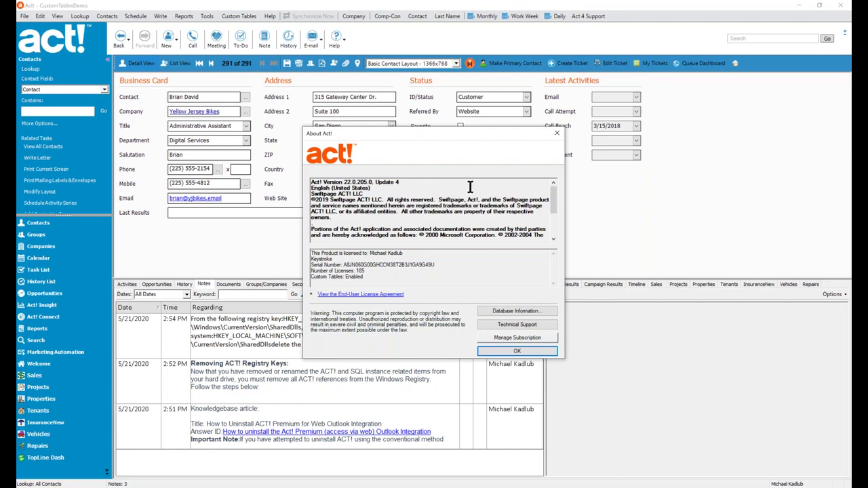
{"action": "left_click_drag", "start_coordinate": [405, 181], "coordinate": [310, 181]}
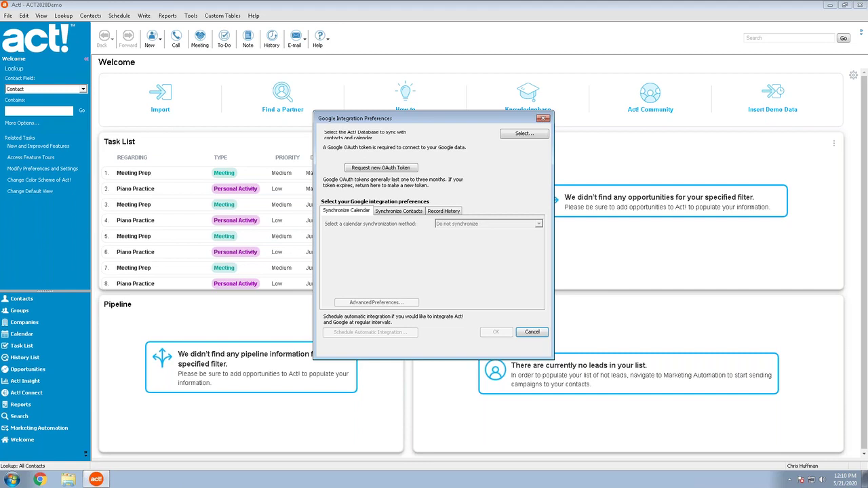
- Request a new Google OAuth token, confirming that a Google e-mail account exists
{"action": "left_click", "coordinate": [399, 169]}
{"action": "left_click", "coordinate": [431, 270]}
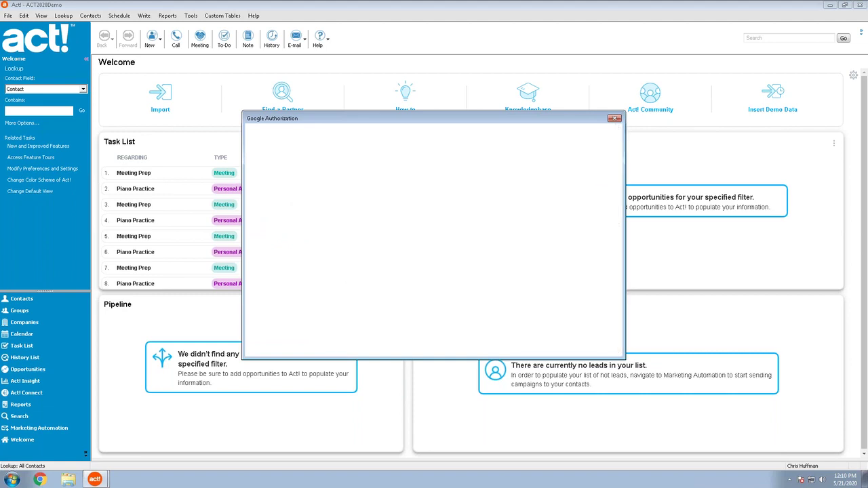
- Show the sign-in page's Properties, select its full accounts.google.com address, and move the dialog down
{"action": "right_click", "coordinate": [308, 196]}
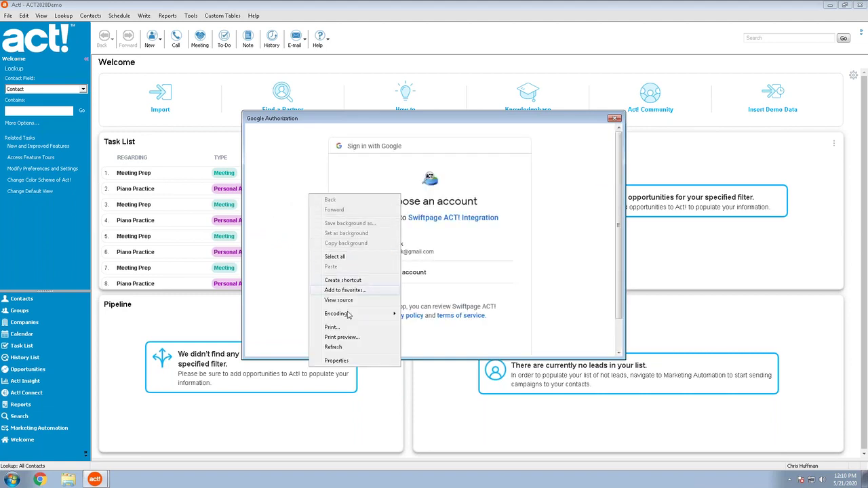
{"action": "left_click", "coordinate": [352, 360]}
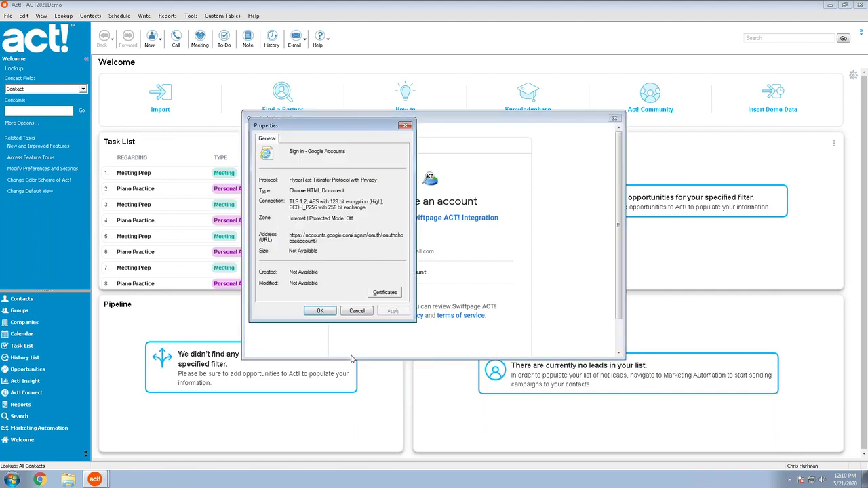
{"action": "triple_click", "coordinate": [330, 235]}
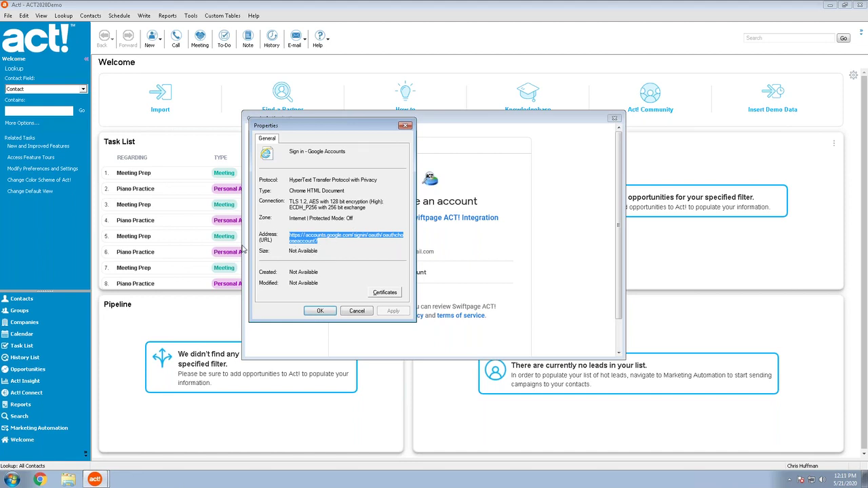
{"action": "left_click_drag", "start_coordinate": [353, 125], "coordinate": [408, 151]}
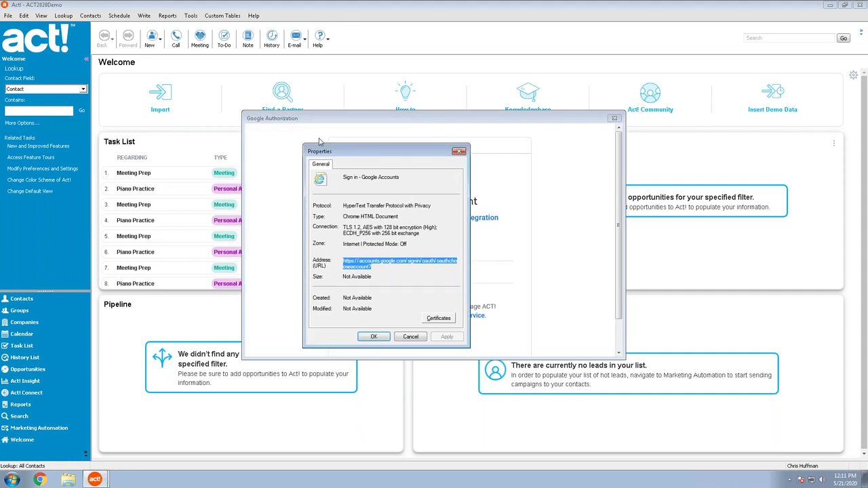
{"action": "left_click", "coordinate": [479, 151]}
- Dismiss the page Properties dialog and close the Google Authorization window
{"action": "key", "text": "Escape"}
{"action": "left_click", "coordinate": [614, 119]}
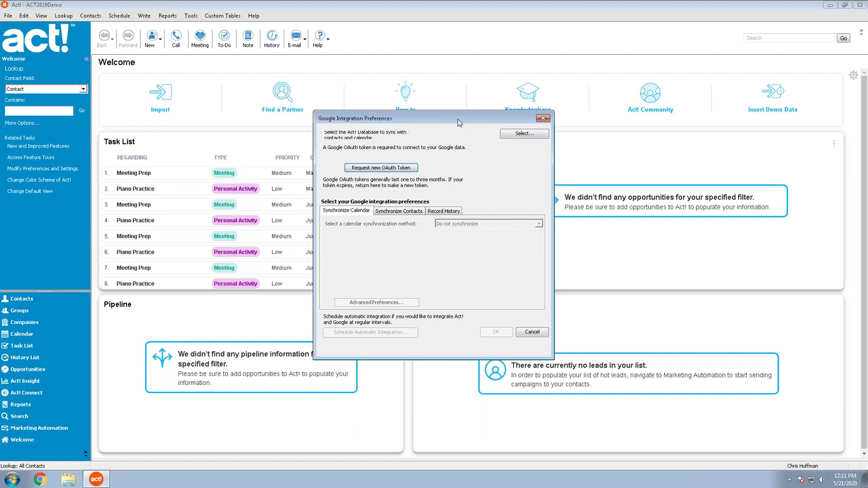
- Close the Google Integration Preferences dialog
{"action": "left_click", "coordinate": [543, 119]}
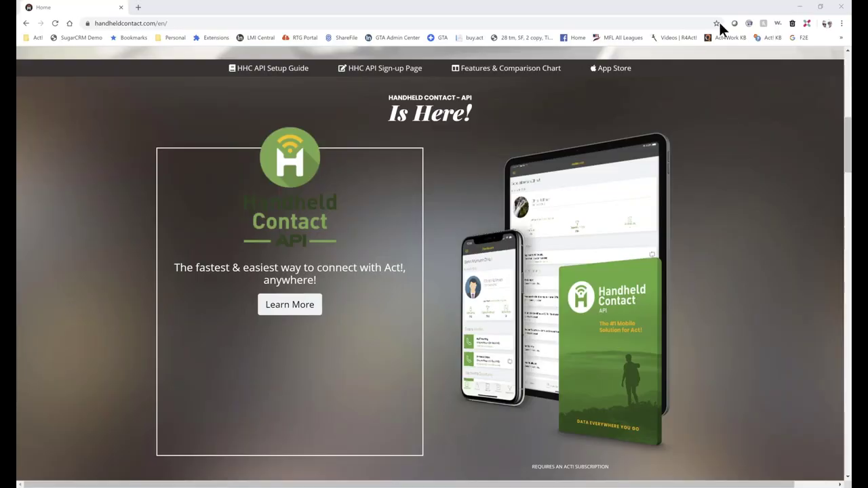
- Scroll the Handheld Contact home page down to the 'Handheld Contact - API Is Here!' section
{"action": "scroll", "coordinate": [705, 281], "scroll_direction": "up", "scroll_amount": 2}
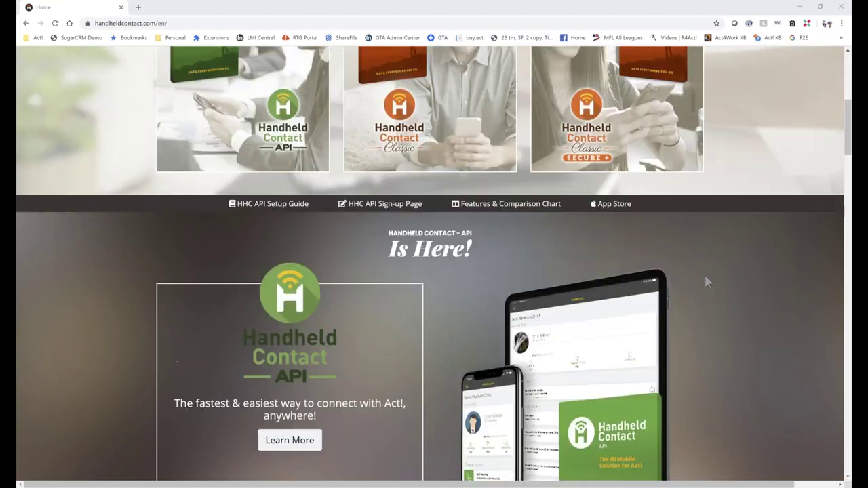
{"action": "scroll", "coordinate": [705, 281], "scroll_direction": "up", "scroll_amount": 3}
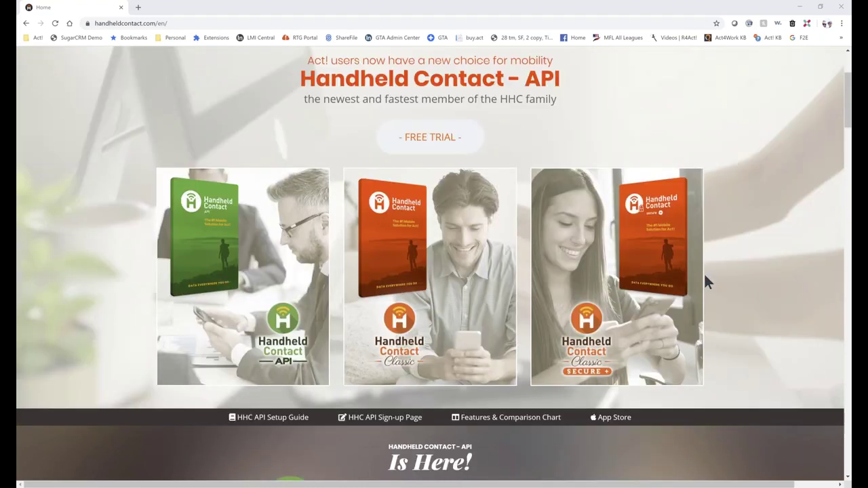
{"action": "scroll", "coordinate": [705, 281], "scroll_direction": "down", "scroll_amount": 5}
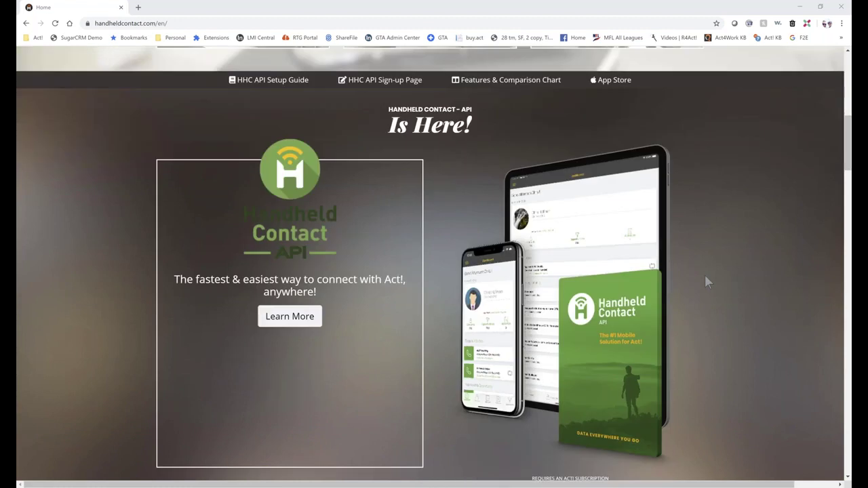
{"action": "scroll", "coordinate": [705, 282], "scroll_direction": "down", "scroll_amount": 1}
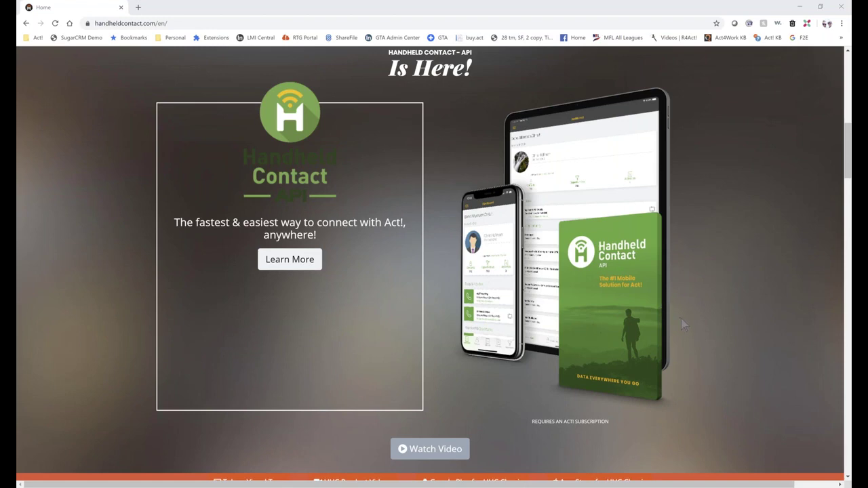
{"action": "scroll", "coordinate": [680, 318], "scroll_direction": "down", "scroll_amount": 1}
{"action": "scroll", "coordinate": [680, 317], "scroll_direction": "down", "scroll_amount": 6}
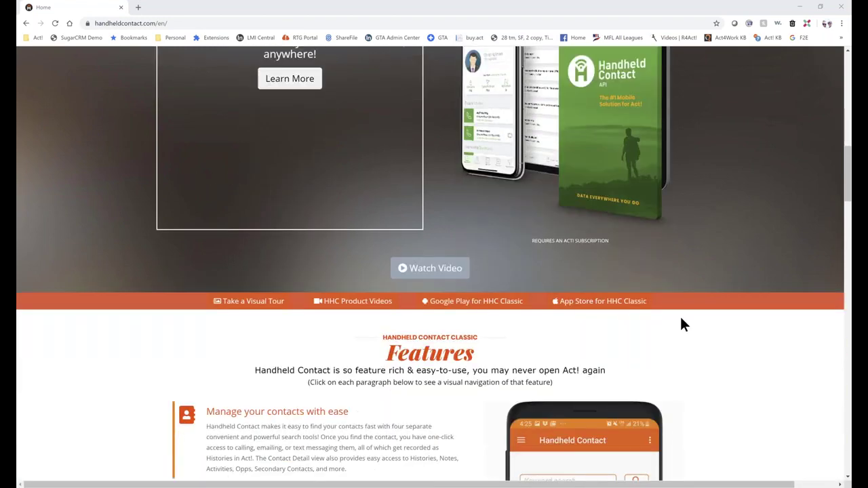
{"action": "scroll", "coordinate": [680, 319], "scroll_direction": "down", "scroll_amount": 4}
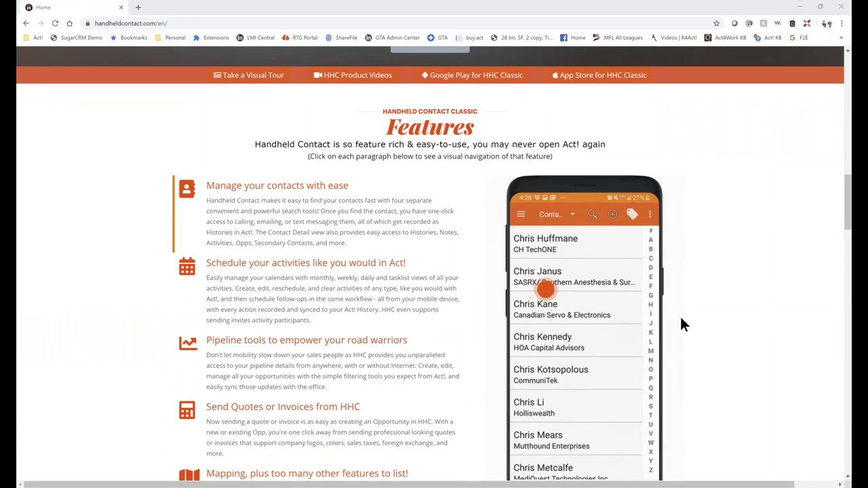
{"action": "scroll", "coordinate": [681, 319], "scroll_direction": "down", "scroll_amount": 2}
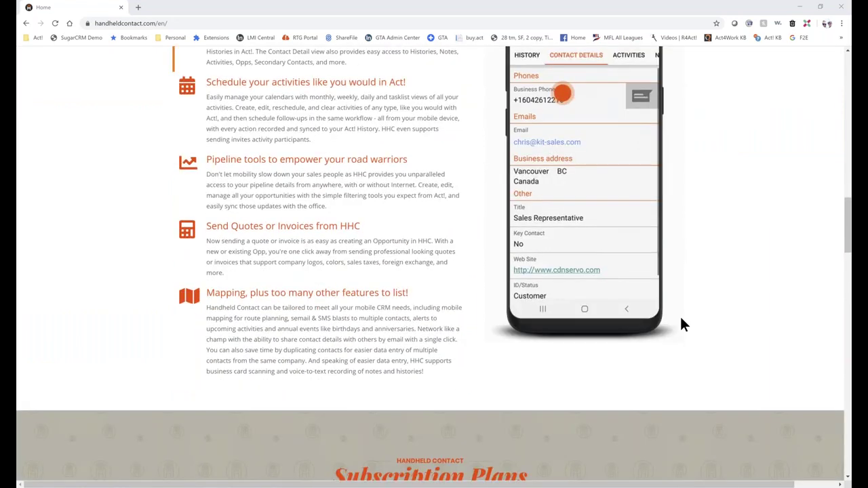
{"action": "scroll", "coordinate": [681, 318], "scroll_direction": "down", "scroll_amount": 2}
{"action": "scroll", "coordinate": [680, 317], "scroll_direction": "down", "scroll_amount": 8}
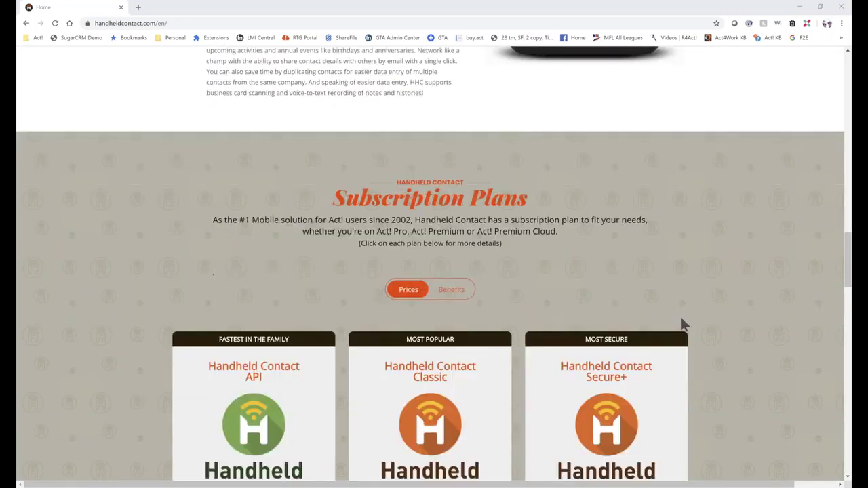
{"action": "scroll", "coordinate": [680, 320], "scroll_direction": "down", "scroll_amount": 4}
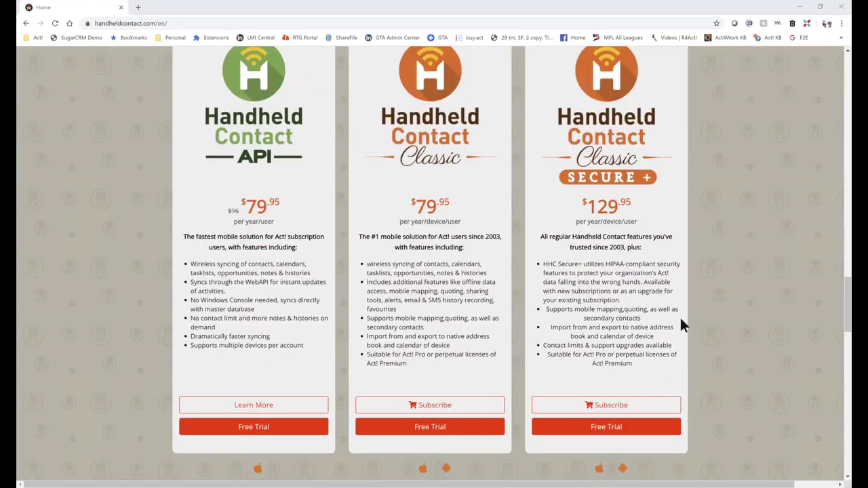
{"action": "scroll", "coordinate": [681, 320], "scroll_direction": "up", "scroll_amount": 5}
{"action": "scroll", "coordinate": [681, 319], "scroll_direction": "up", "scroll_amount": 7}
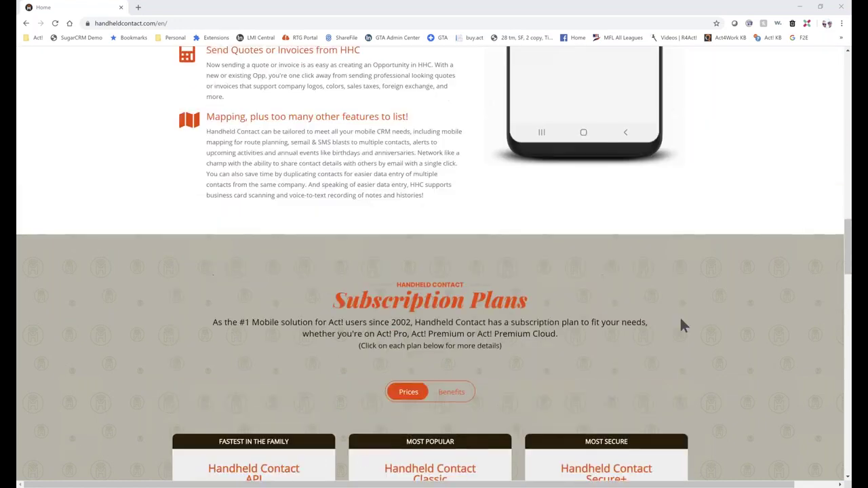
{"action": "scroll", "coordinate": [685, 325], "scroll_direction": "up", "scroll_amount": 6}
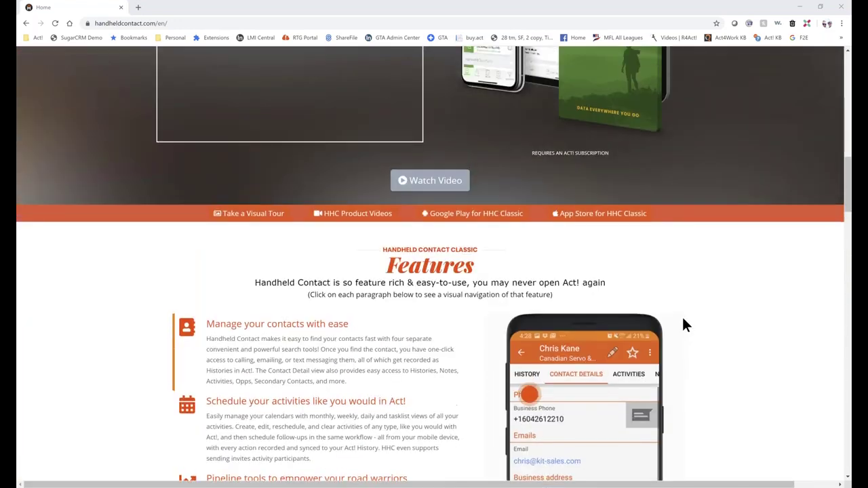
{"action": "scroll", "coordinate": [683, 318], "scroll_direction": "up", "scroll_amount": 1}
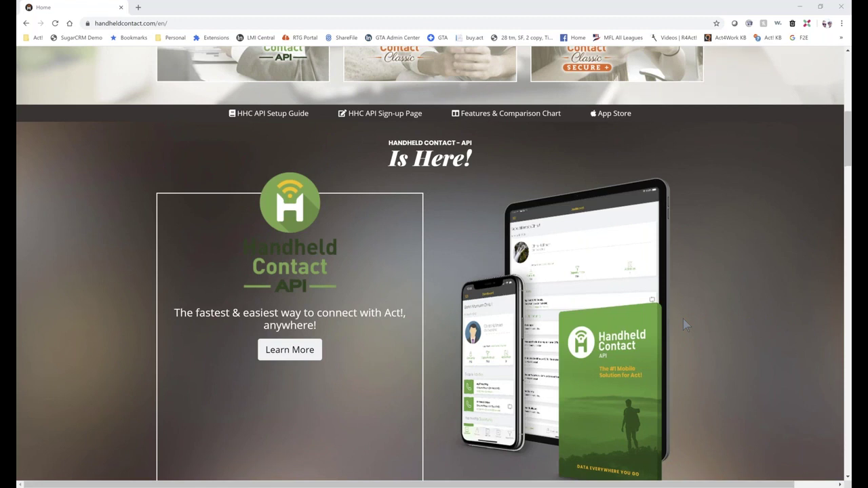
{"action": "scroll", "coordinate": [683, 318], "scroll_direction": "up", "scroll_amount": 3}
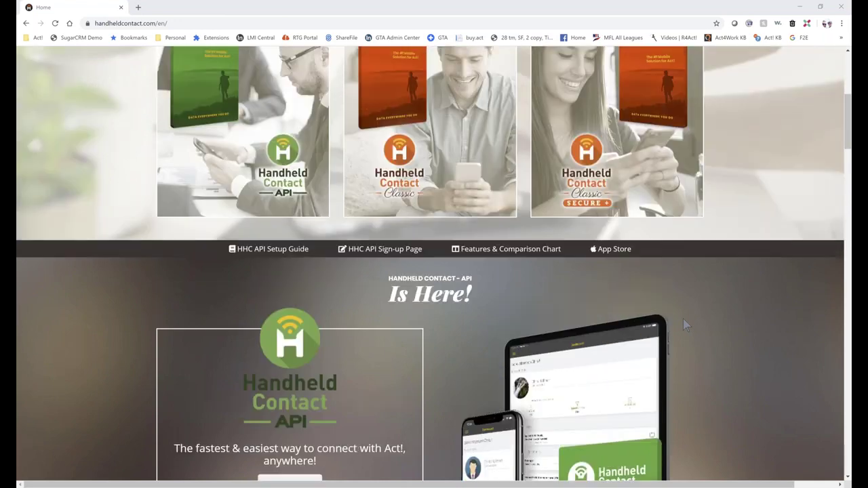
{"action": "scroll", "coordinate": [683, 321], "scroll_direction": "up", "scroll_amount": 2}
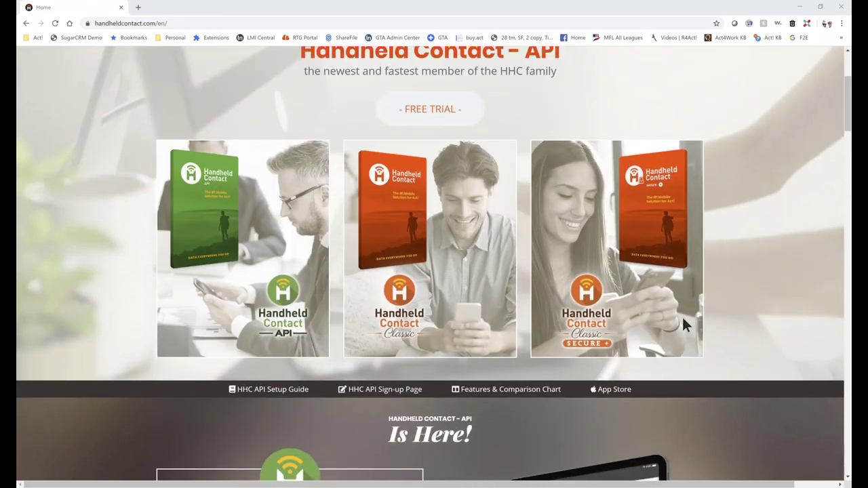
{"action": "scroll", "coordinate": [683, 320], "scroll_direction": "up", "scroll_amount": 1}
{"action": "scroll", "coordinate": [683, 320], "scroll_direction": "down", "scroll_amount": 2}
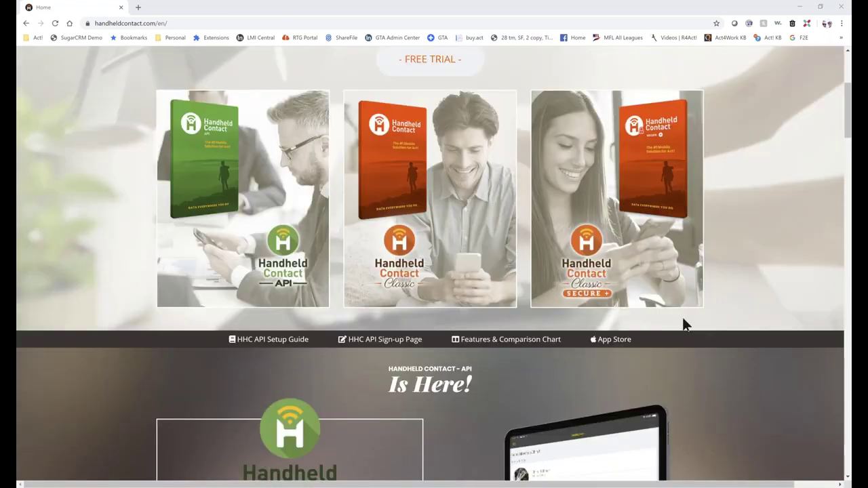
{"action": "scroll", "coordinate": [683, 324], "scroll_direction": "down", "scroll_amount": 3}
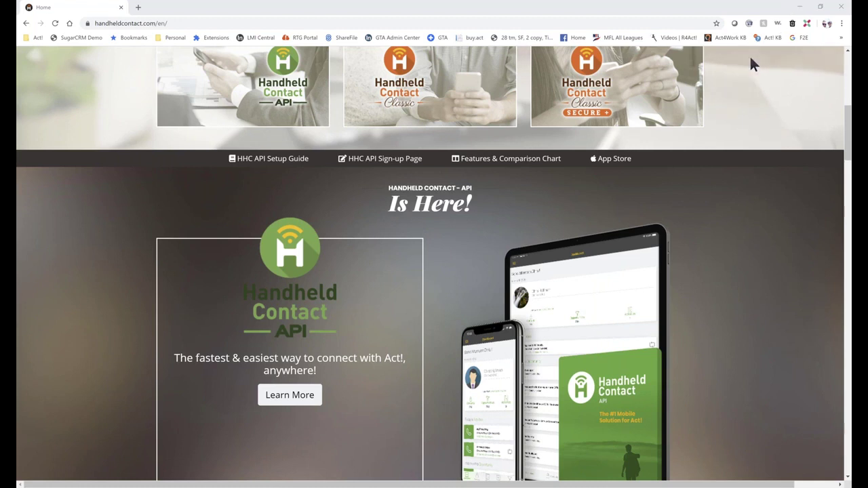
- Minimize Chrome to return to Act!'s contact record and show the Write menu
{"action": "left_click", "coordinate": [800, 6]}
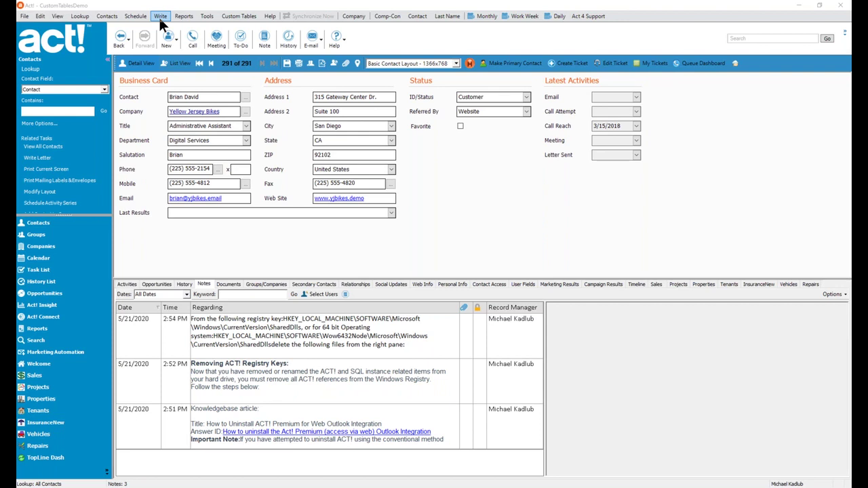
{"action": "left_click", "coordinate": [161, 17]}
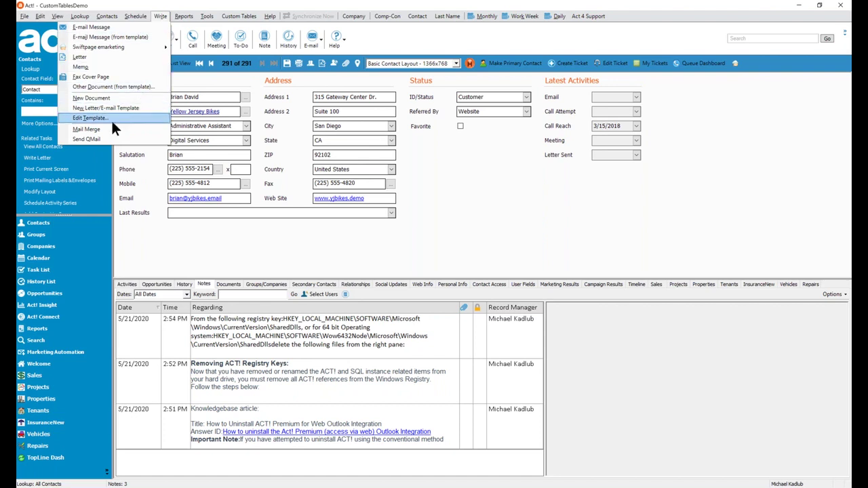
- Open the Letter.adt template in Word and put the cursor on the empty line above <MY:Contact>
{"action": "left_click", "coordinate": [112, 117]}
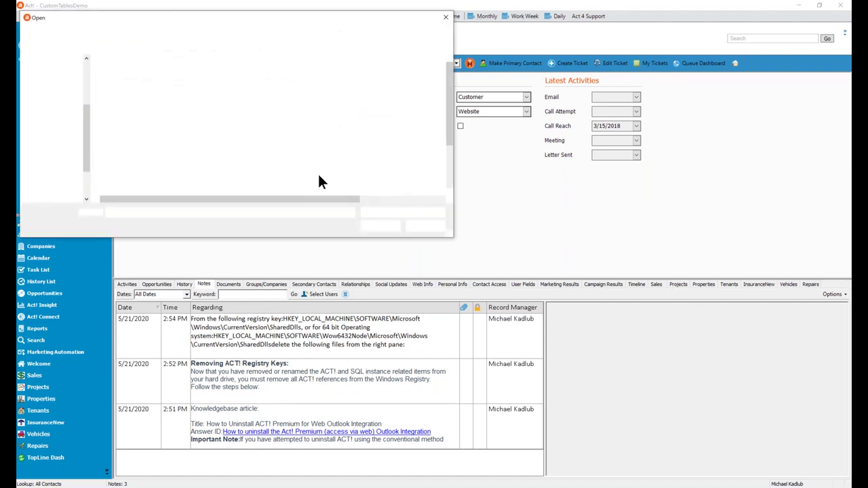
{"action": "left_click", "coordinate": [135, 73]}
{"action": "left_click", "coordinate": [372, 225]}
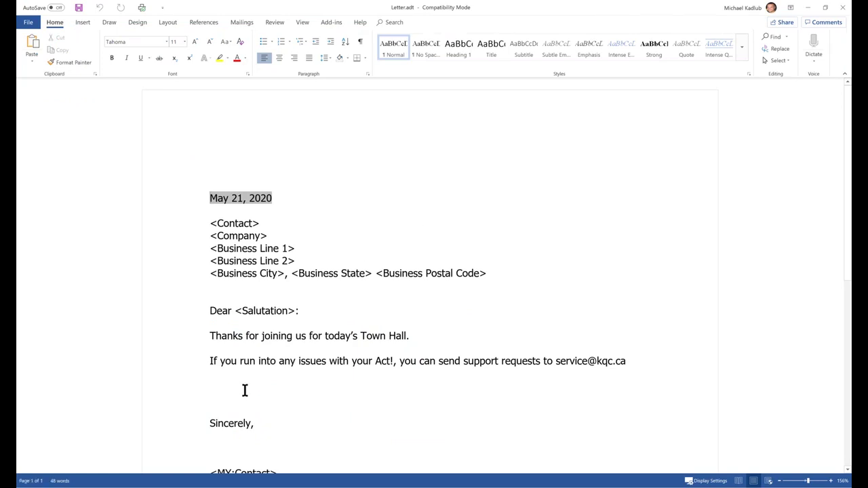
{"action": "left_click", "coordinate": [297, 403]}
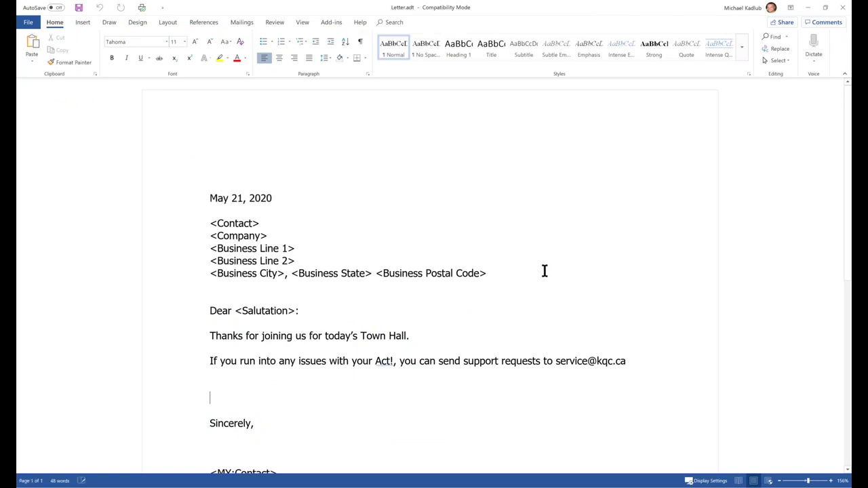
{"action": "scroll", "coordinate": [652, 250], "scroll_direction": "down", "scroll_amount": 5}
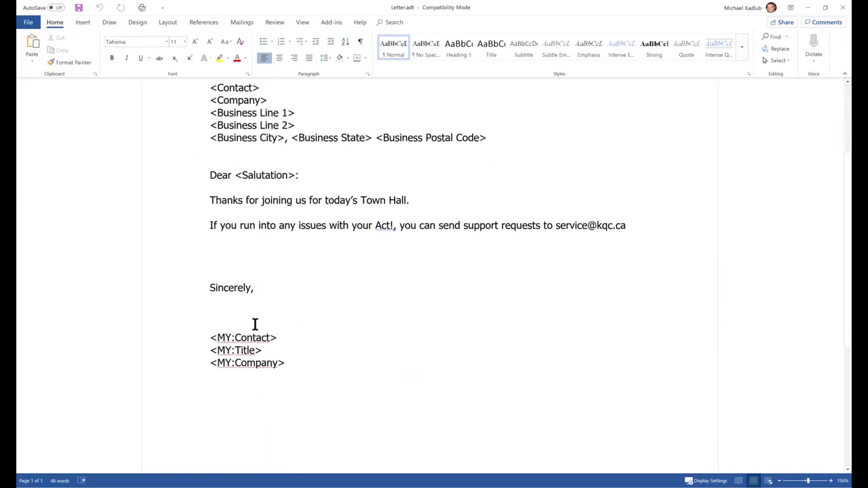
{"action": "left_click", "coordinate": [236, 325]}
{"action": "left_click", "coordinate": [80, 23]}
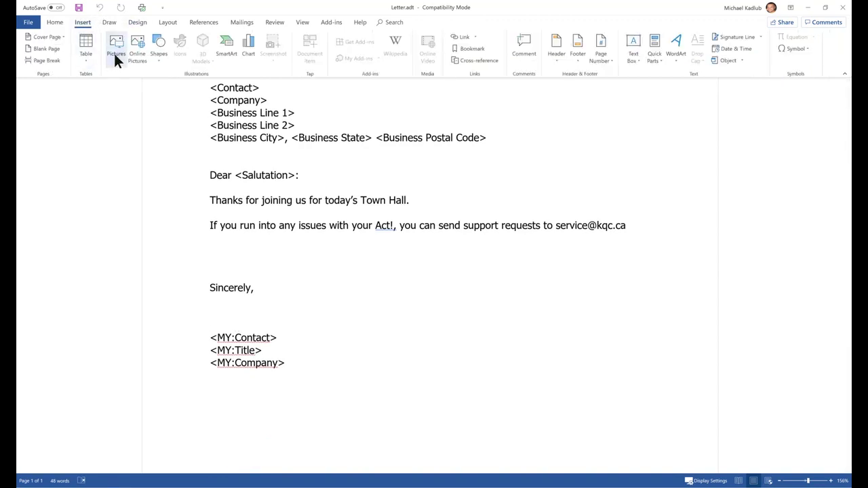
- Insert the blue signature JPG from C:\Demo above the <MY:Contact> line
{"action": "left_click", "coordinate": [113, 49]}
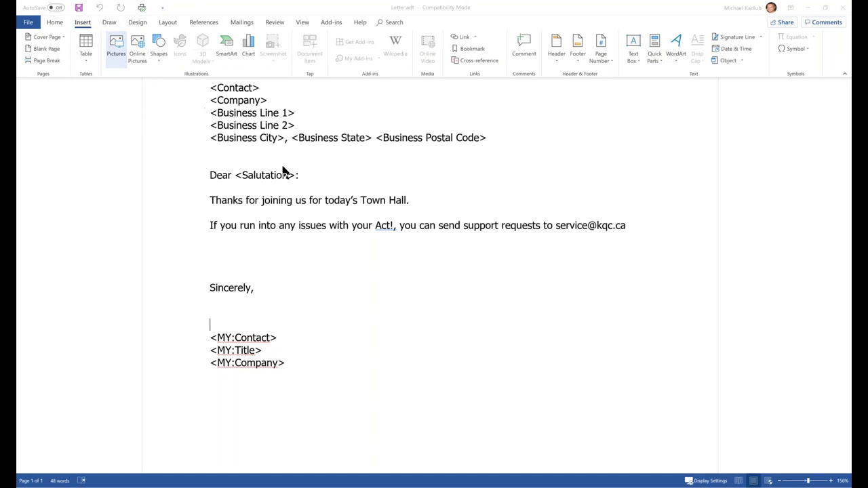
{"action": "left_click", "coordinate": [64, 129]}
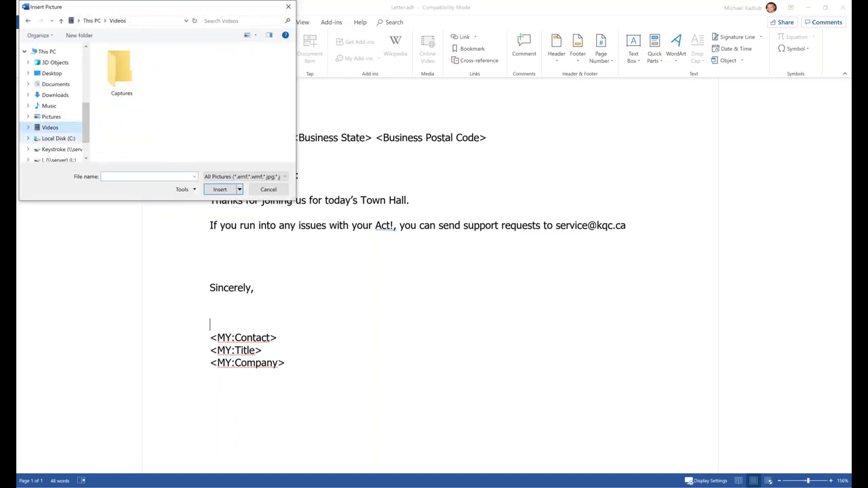
{"action": "left_click", "coordinate": [72, 140]}
{"action": "left_click", "coordinate": [117, 143]}
{"action": "scroll", "coordinate": [117, 137], "scroll_direction": "down", "scroll_amount": 2}
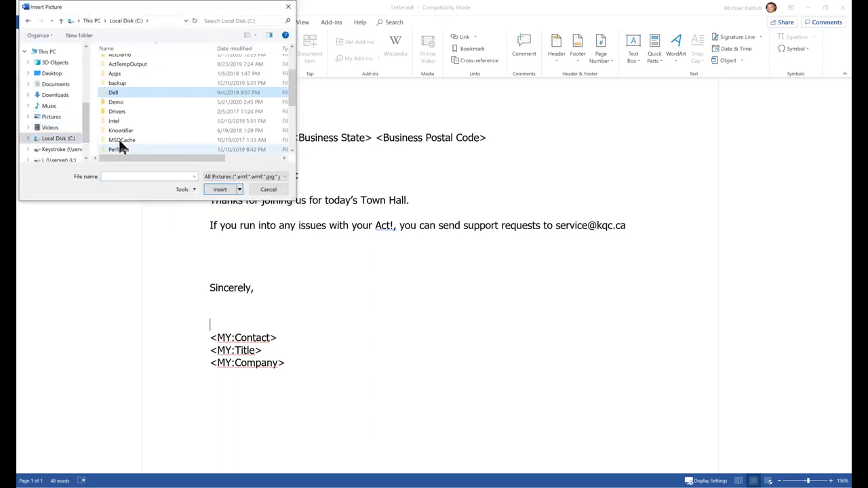
{"action": "double_click", "coordinate": [115, 101]}
{"action": "left_click", "coordinate": [144, 80]}
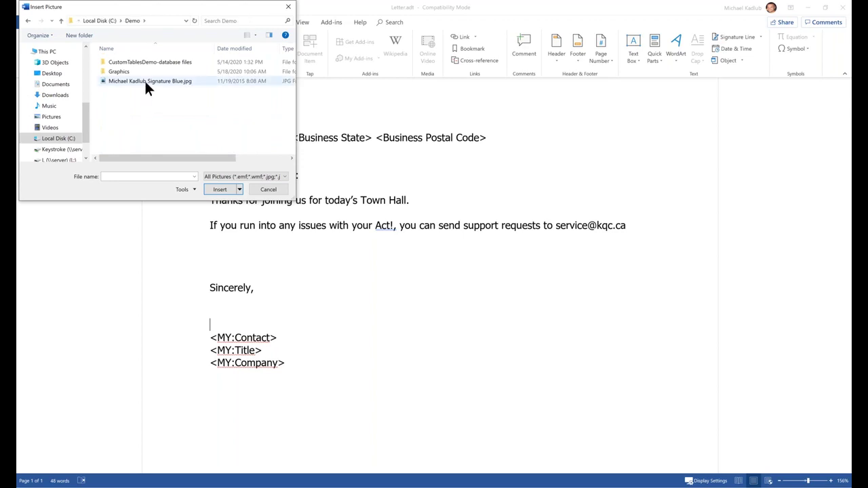
{"action": "double_click", "coordinate": [144, 81]}
- Save the Letter.adt template and close Word
{"action": "left_click", "coordinate": [468, 324]}
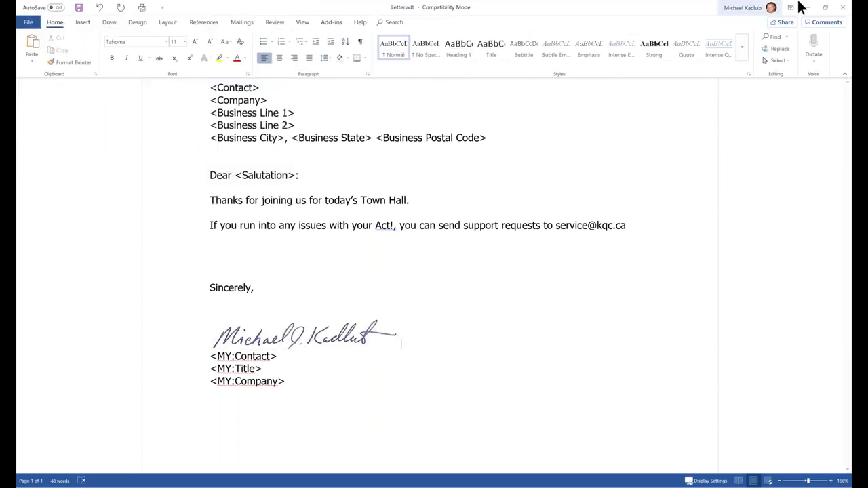
{"action": "left_click", "coordinate": [78, 8]}
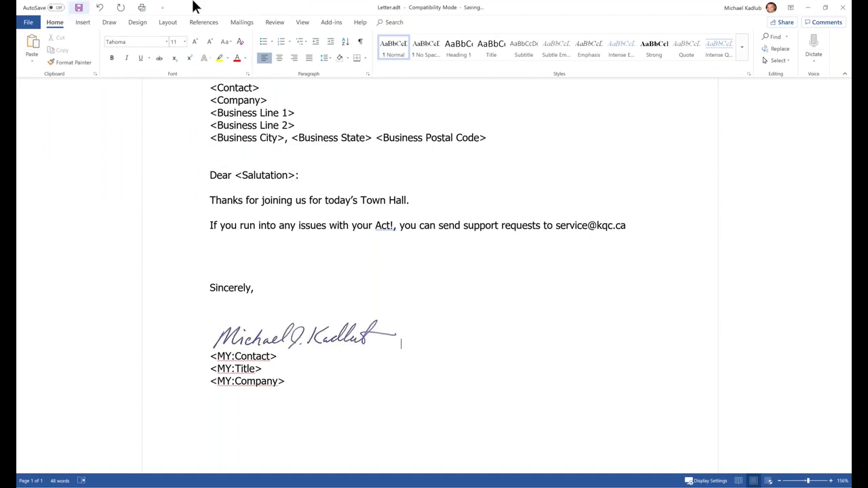
{"action": "left_click", "coordinate": [841, 7]}
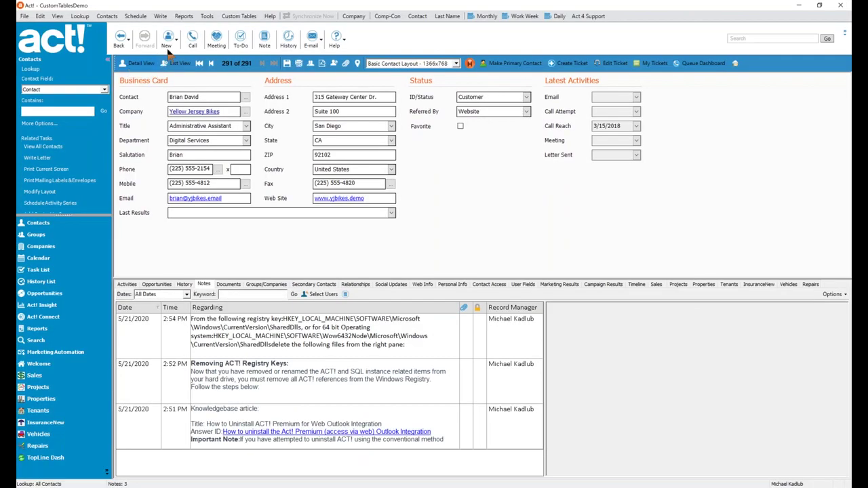
- Create a letter to the current contact with Write > Letter
{"action": "left_click", "coordinate": [163, 17]}
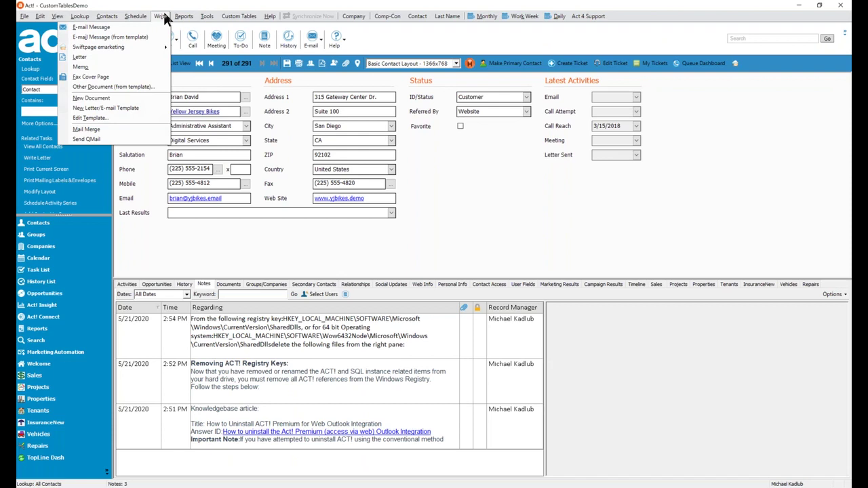
{"action": "left_click", "coordinate": [163, 17]}
{"action": "left_click", "coordinate": [135, 15]}
{"action": "mouse_move", "coordinate": [160, 16]}
{"action": "left_click", "coordinate": [144, 59]}
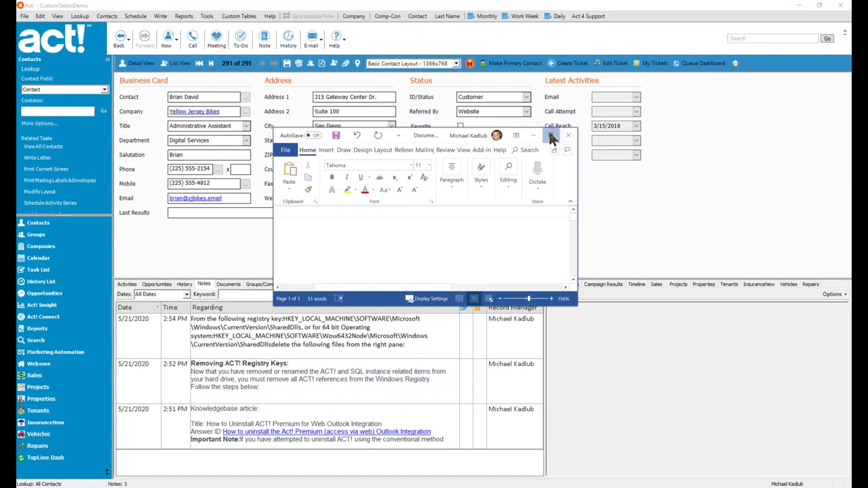
- Maximize the merged letter, review its address, greeting and signature, then minimize Word
{"action": "left_click", "coordinate": [551, 137]}
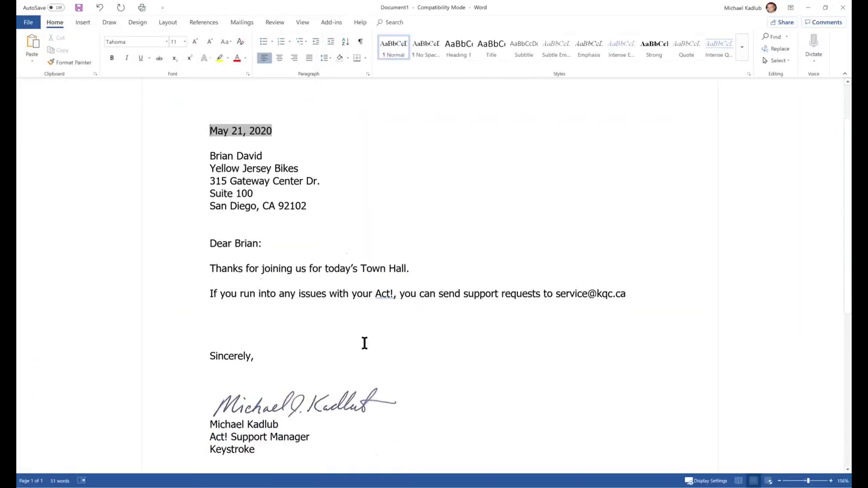
{"action": "scroll", "coordinate": [428, 379], "scroll_direction": "down", "scroll_amount": 1}
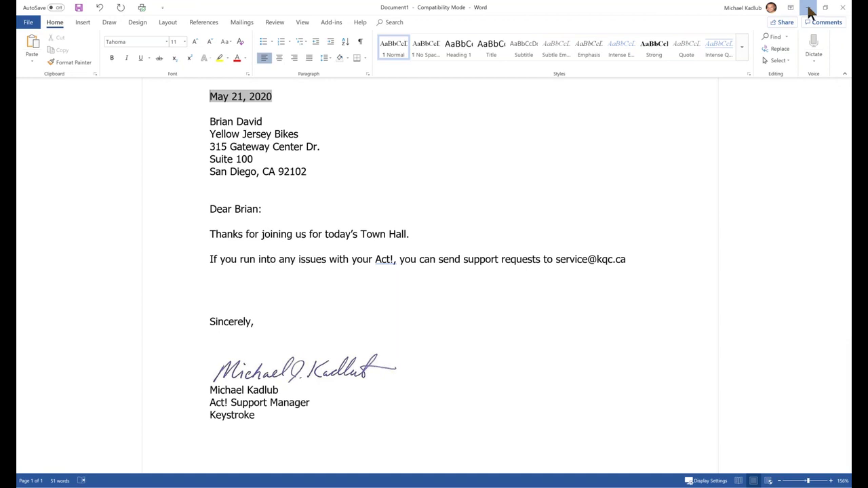
{"action": "left_click", "coordinate": [810, 12]}
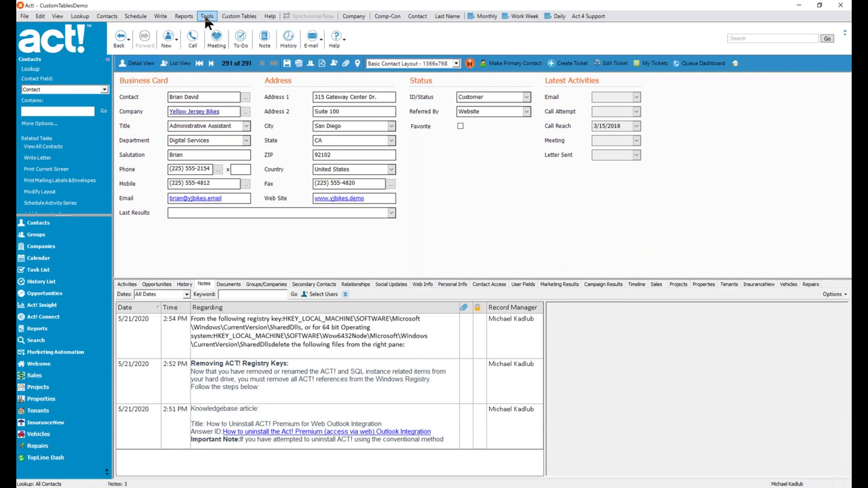
- Run Scan for Duplicates with Match on set to Contact and Then on set to E-mail
{"action": "left_click", "coordinate": [207, 17]}
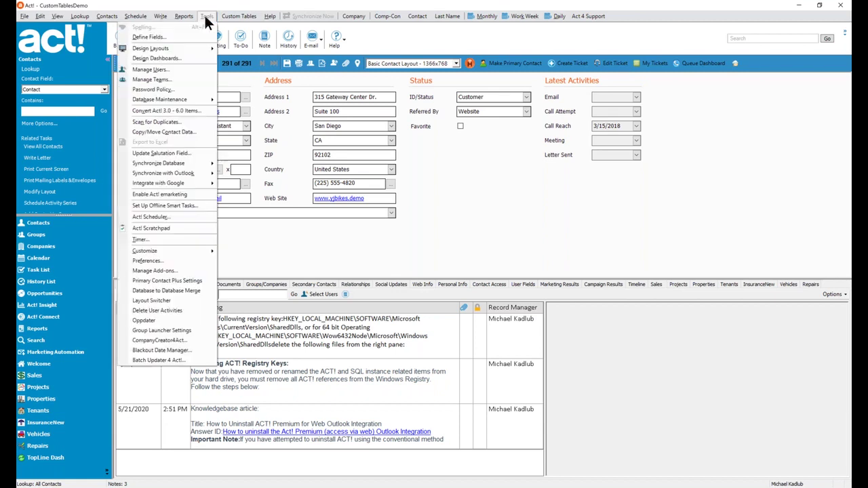
{"action": "left_click", "coordinate": [153, 123]}
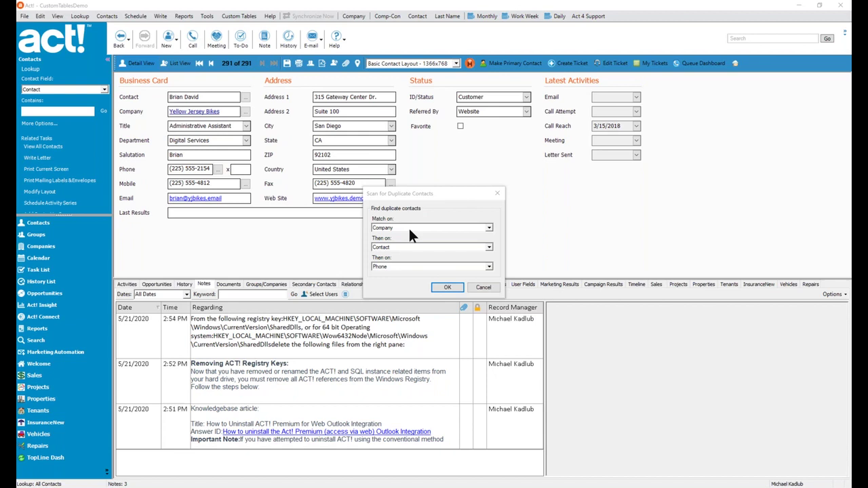
{"action": "left_click", "coordinate": [488, 227]}
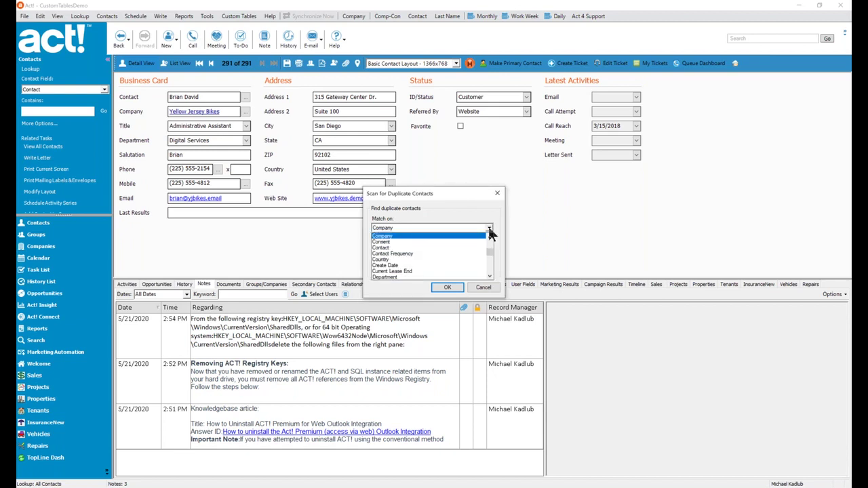
{"action": "left_click", "coordinate": [400, 249]}
{"action": "left_click", "coordinate": [487, 246]}
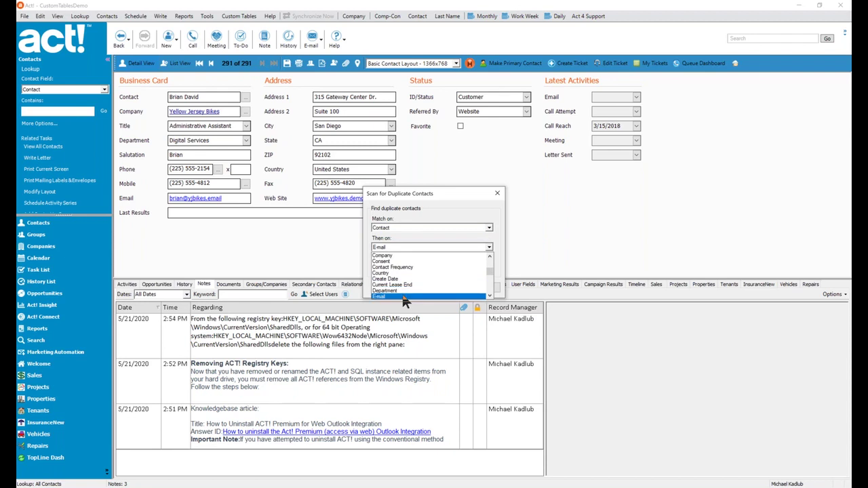
{"action": "left_click", "coordinate": [405, 297]}
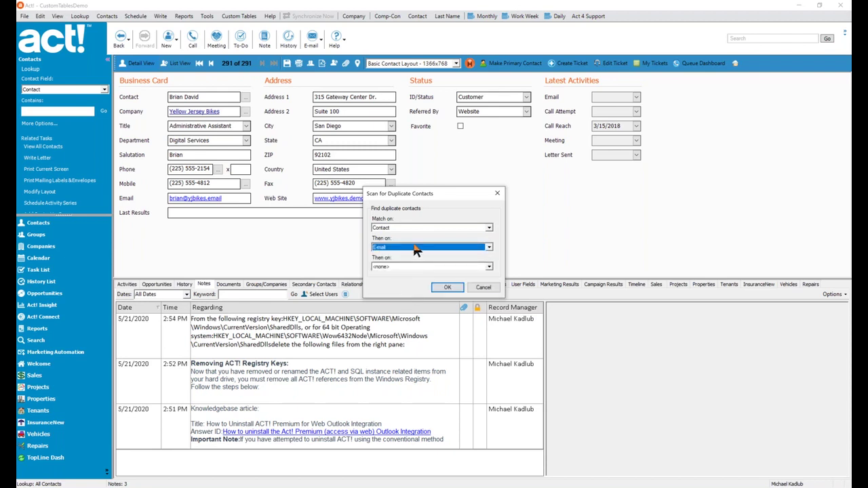
{"action": "left_click", "coordinate": [444, 288]}
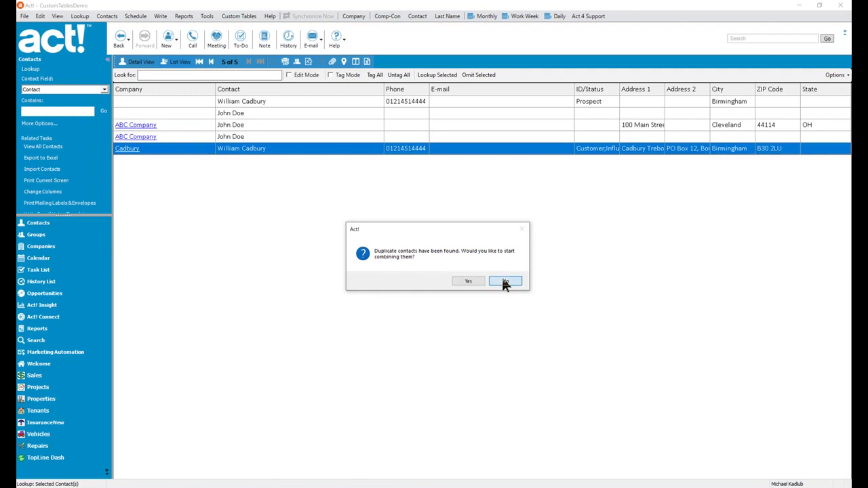
- Answer No to combining the duplicates so the five found contacts stay listed
{"action": "left_click", "coordinate": [503, 281]}
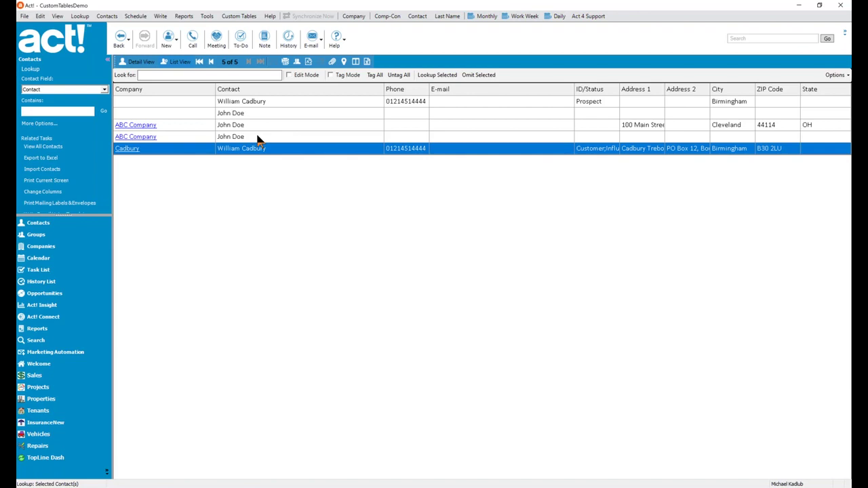
{"action": "left_click", "coordinate": [79, 16]}
{"action": "mouse_move", "coordinate": [111, 248]}
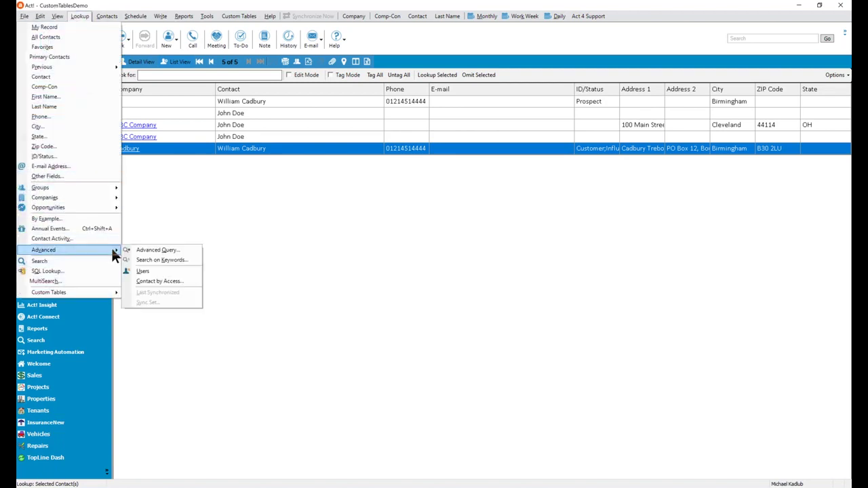
{"action": "left_click", "coordinate": [172, 251]}
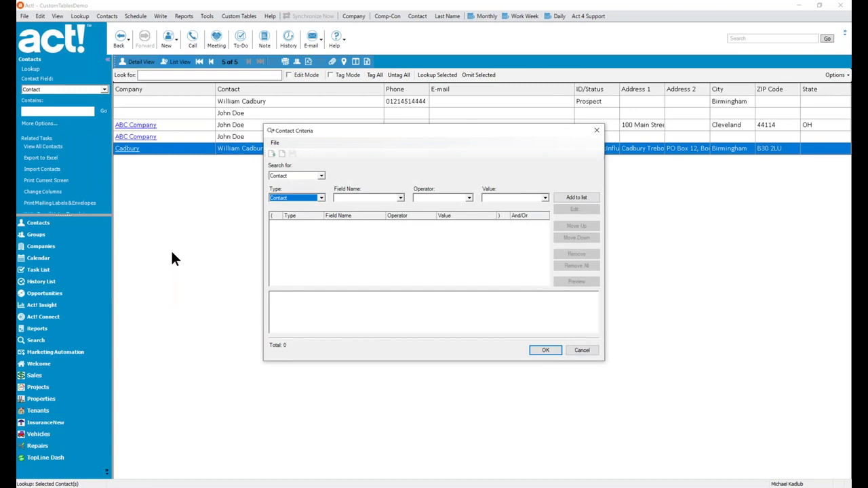
{"action": "left_click", "coordinate": [321, 176]}
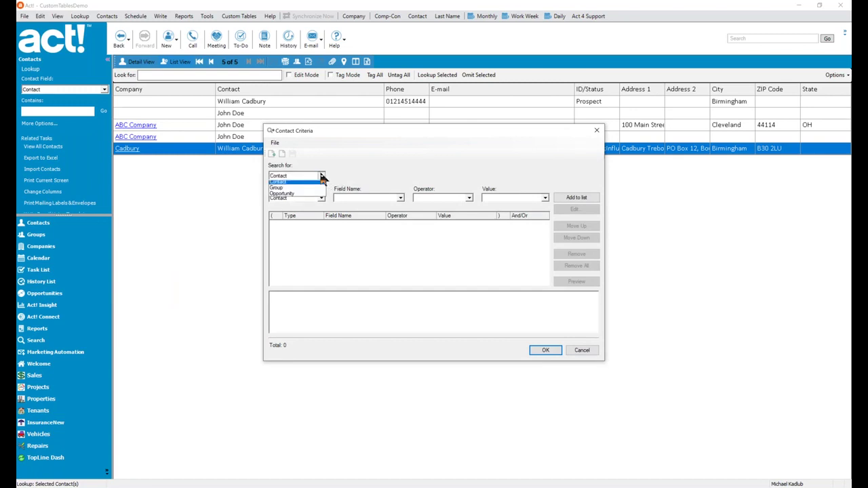
{"action": "left_click", "coordinate": [387, 171]}
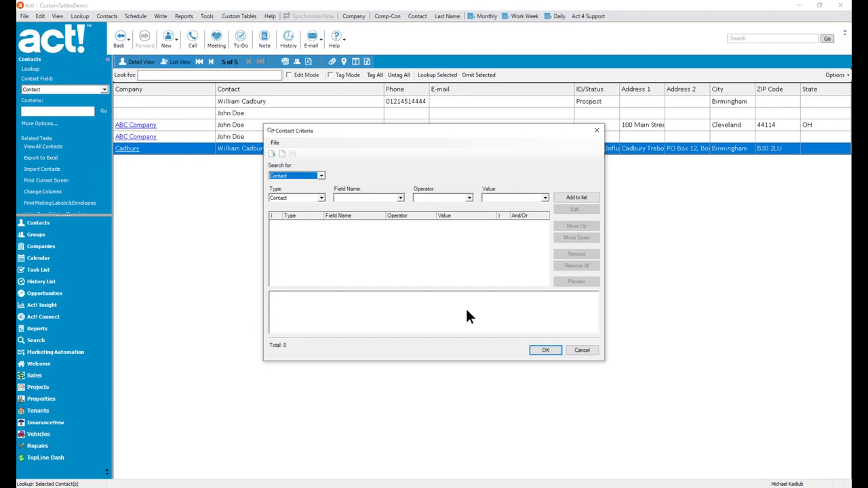
{"action": "left_click", "coordinate": [592, 349]}
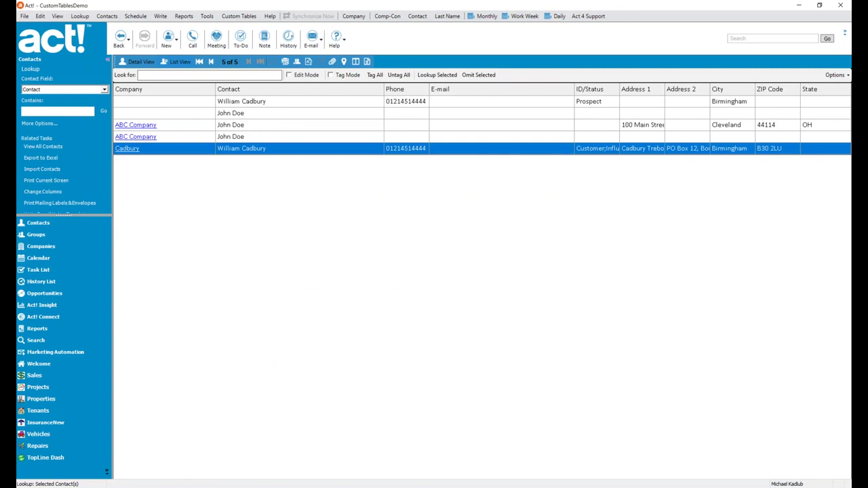
- Open Outlook Synchronization Preferences and browse the contact sync methods, leaving Do not synchronize
{"action": "left_click", "coordinate": [208, 18]}
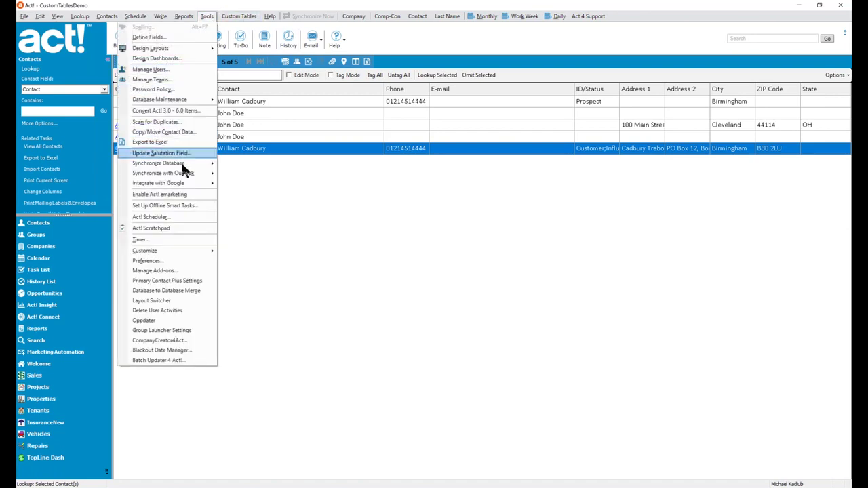
{"action": "mouse_move", "coordinate": [187, 177]}
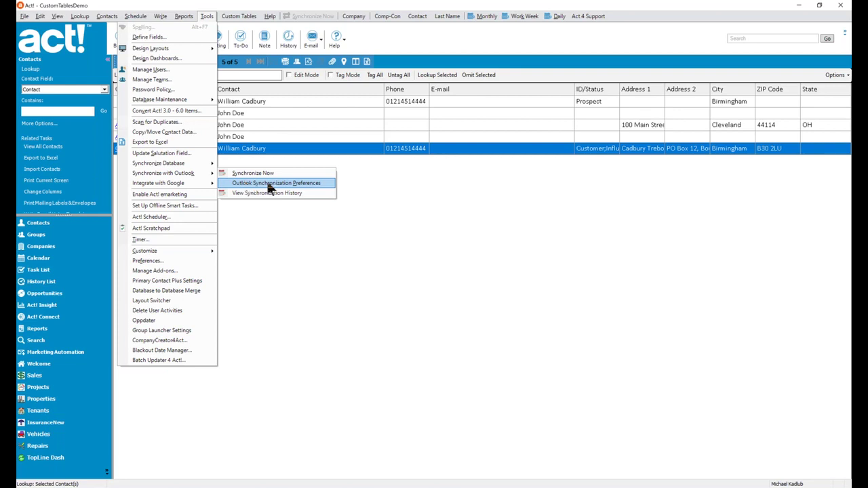
{"action": "left_click", "coordinate": [273, 184]}
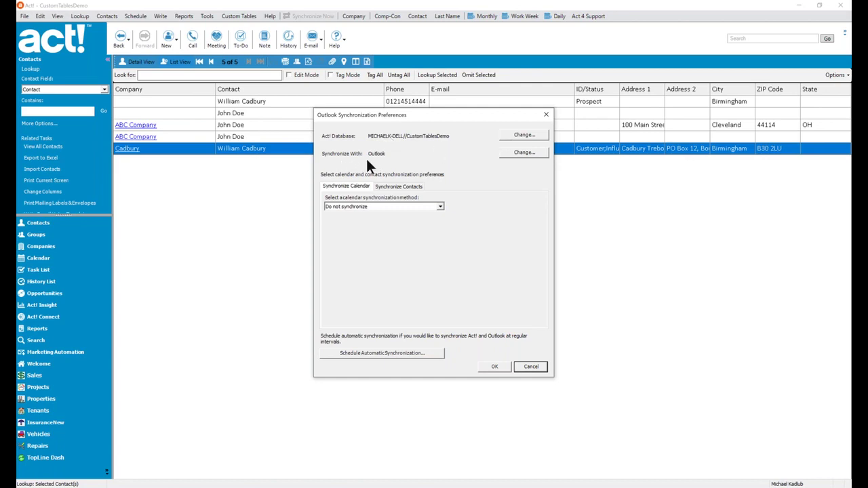
{"action": "left_click", "coordinate": [397, 187]}
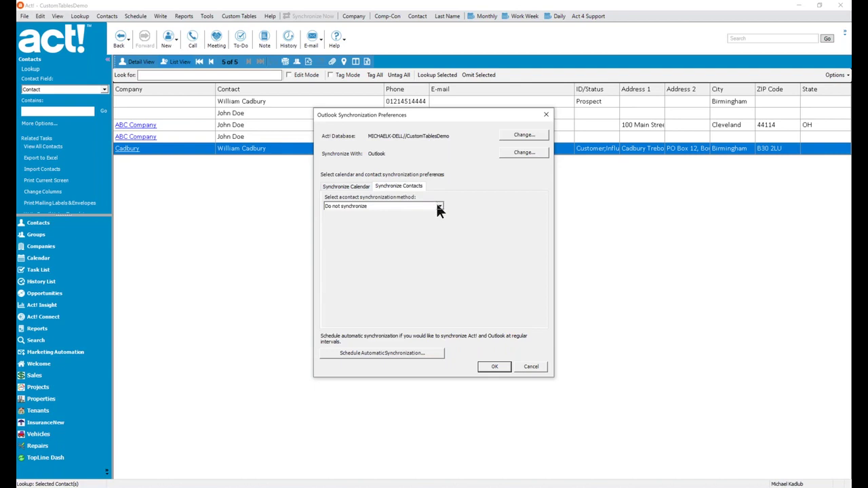
{"action": "left_click", "coordinate": [438, 208]}
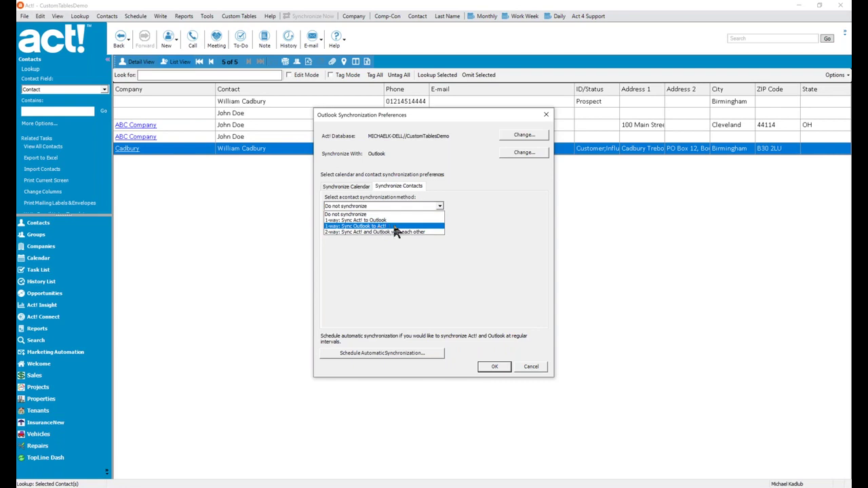
{"action": "key", "text": "Down"}
{"action": "key", "text": "Escape"}
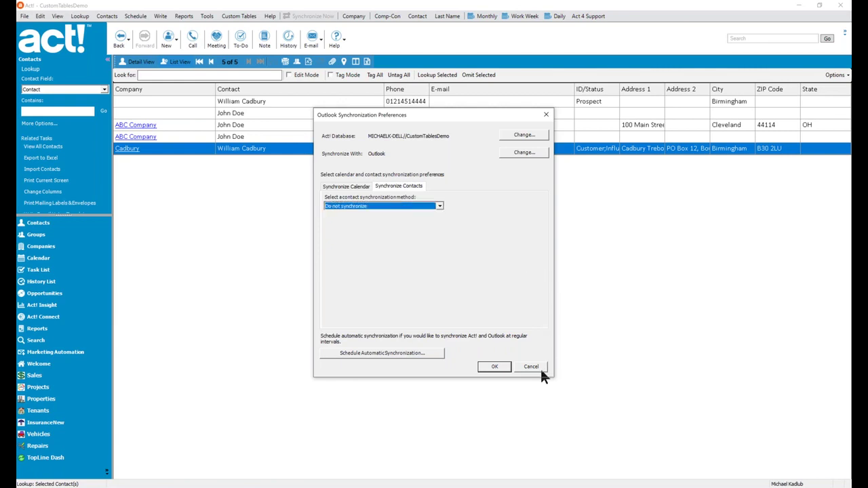
- Cancel the sync preferences and save a 30-minute 12:00 AM meeting for May 21, 2020
{"action": "left_click", "coordinate": [541, 368]}
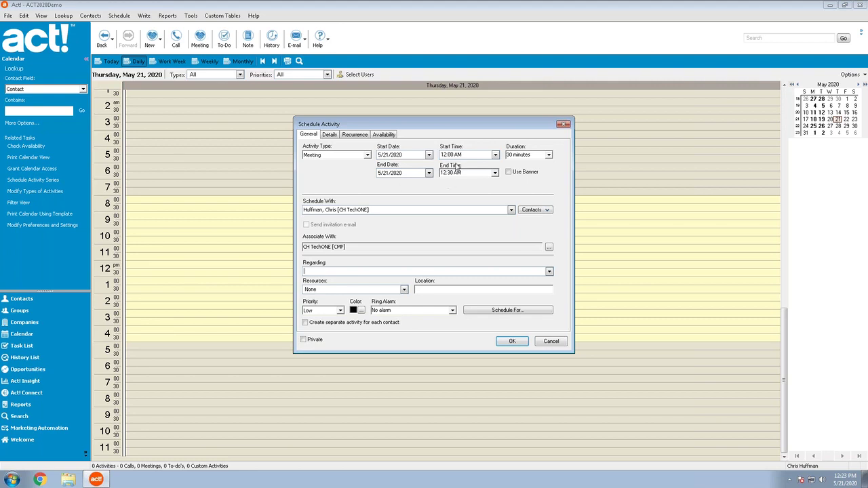
{"action": "left_click", "coordinate": [512, 346]}
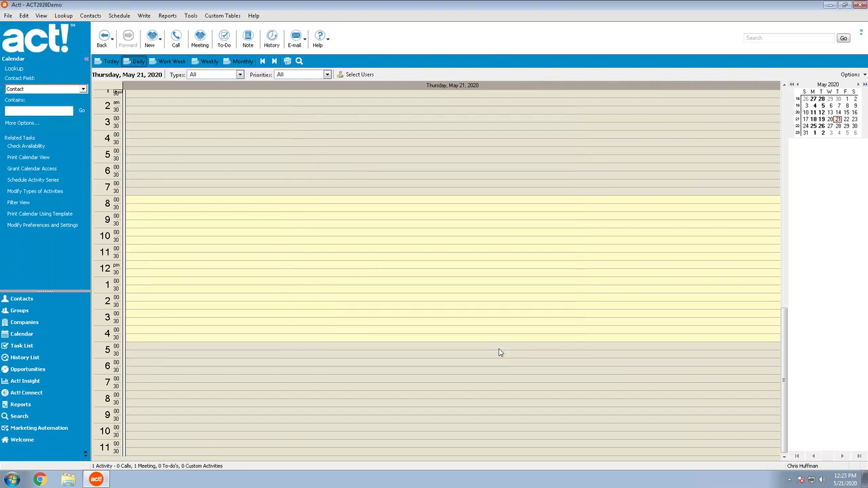
- Check the system date, then return to the May 21, 2020 daily calendar
{"action": "left_click", "coordinate": [845, 483]}
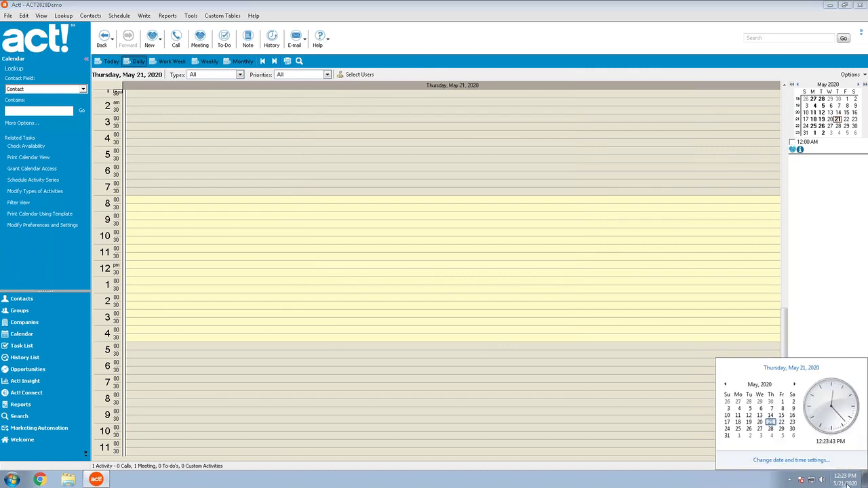
{"action": "left_click", "coordinate": [451, 267]}
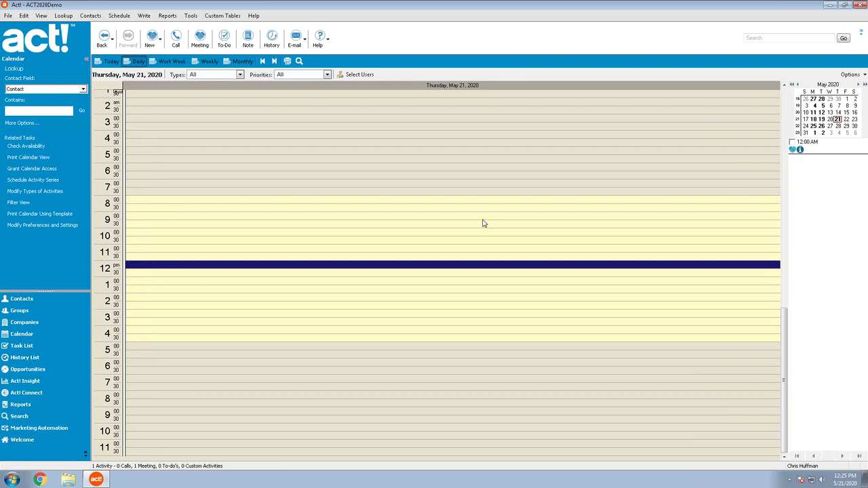
- Go from the calendar to the contact's record and open its Notes tab
{"action": "left_click", "coordinate": [215, 152]}
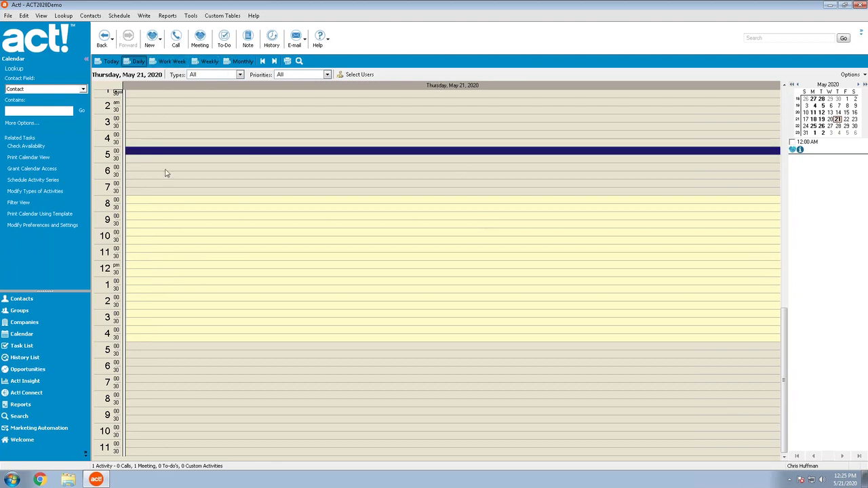
{"action": "left_click", "coordinate": [33, 299]}
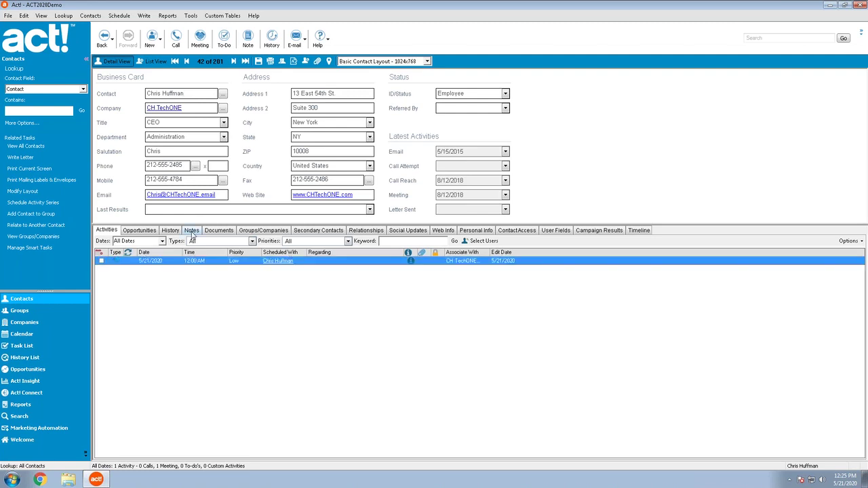
{"action": "left_click", "coordinate": [192, 230]}
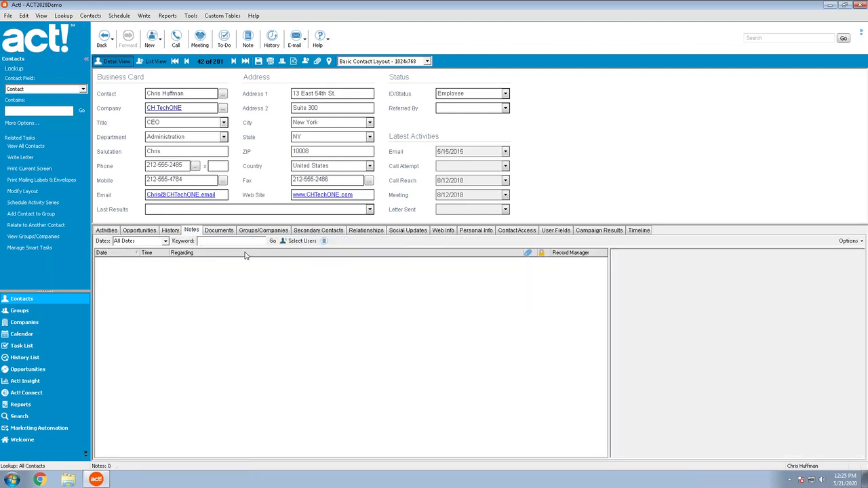
- Add a note reading 'Test note' with a second line of extra text containing a tab gap
{"action": "double_click", "coordinate": [345, 341]}
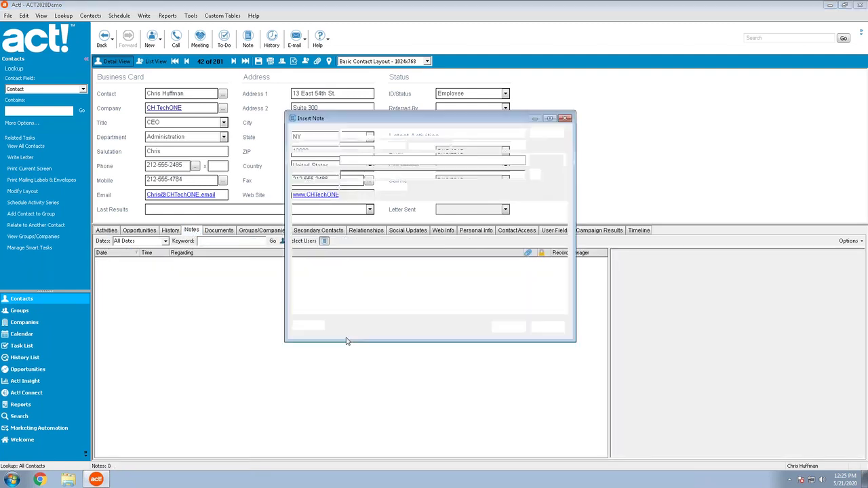
{"action": "type", "text": "Test note"}
{"action": "key", "text": "Return"}
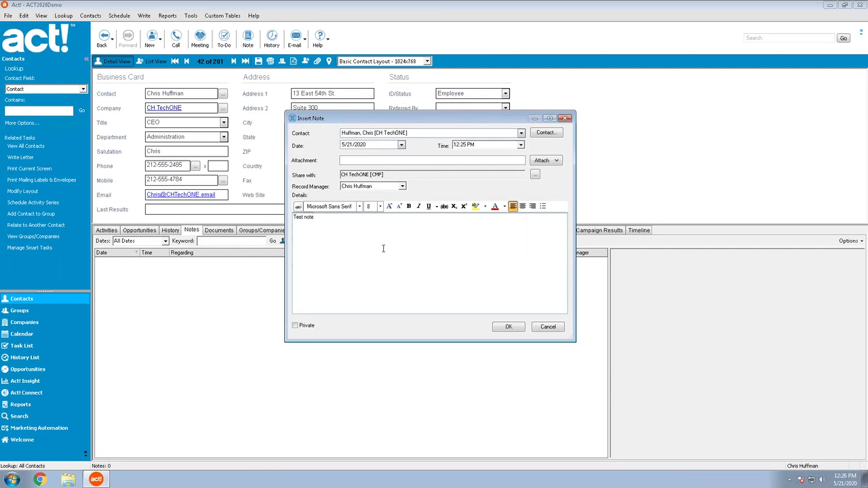
{"action": "type", "text": "More notes here"}
{"action": "type", "text": "    heres"}
{"action": "type", "text": " add"}
{"action": "key", "text": "BackSpace"}
{"action": "key", "text": "BackSpace"}
{"action": "type", "text": "tab"}
{"action": "key", "text": "Tab"}
{"action": "type", "text": "here's a bunch more"}
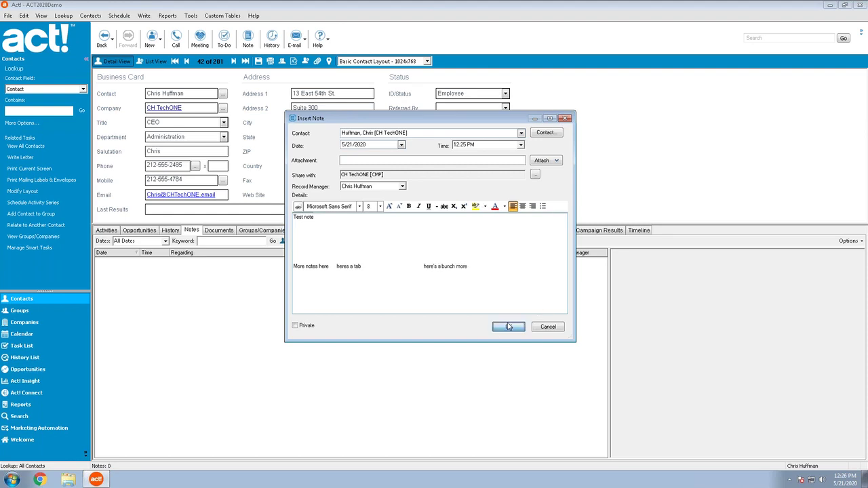
{"action": "left_click", "coordinate": [509, 327]}
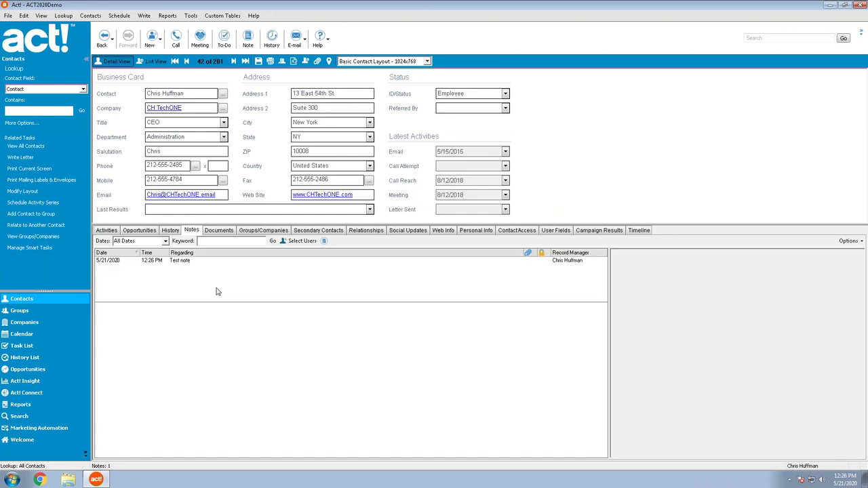
{"action": "left_click", "coordinate": [256, 15]}
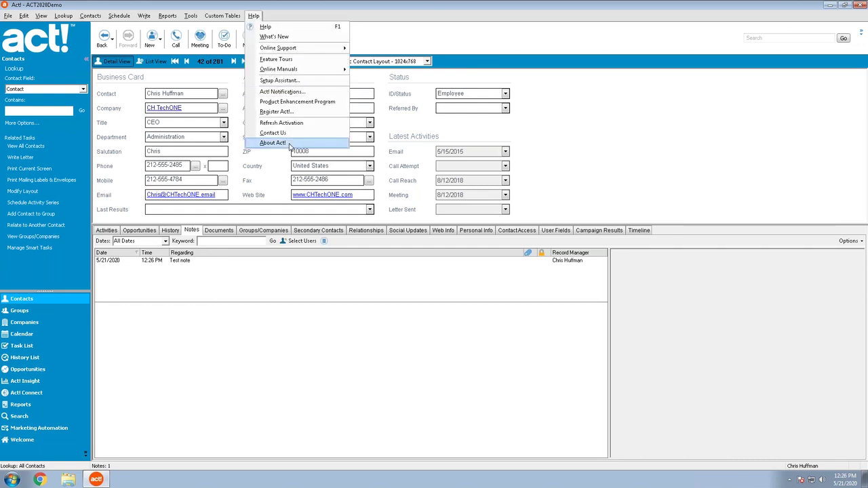
{"action": "left_click", "coordinate": [275, 143]}
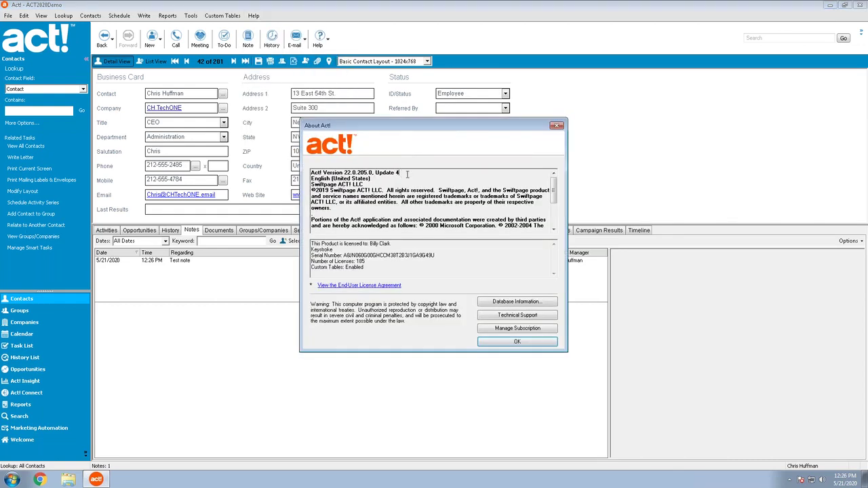
{"action": "left_click", "coordinate": [543, 339]}
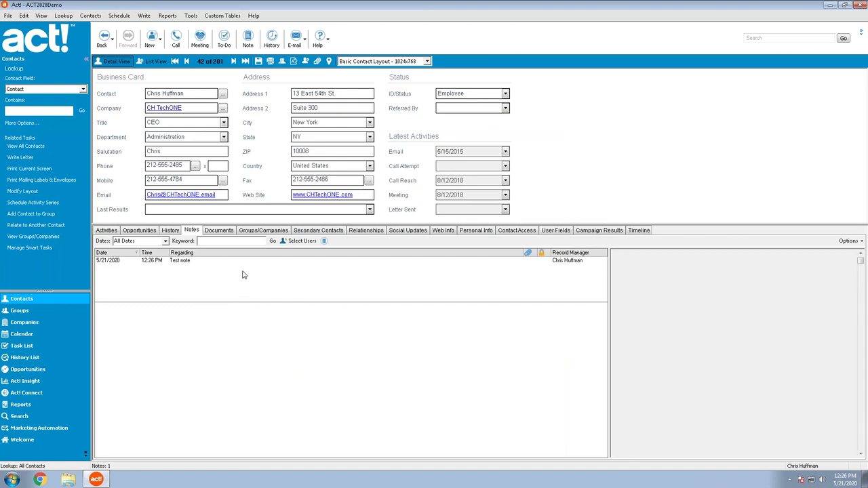
{"action": "left_click", "coordinate": [244, 275]}
{"action": "double_click", "coordinate": [242, 274]}
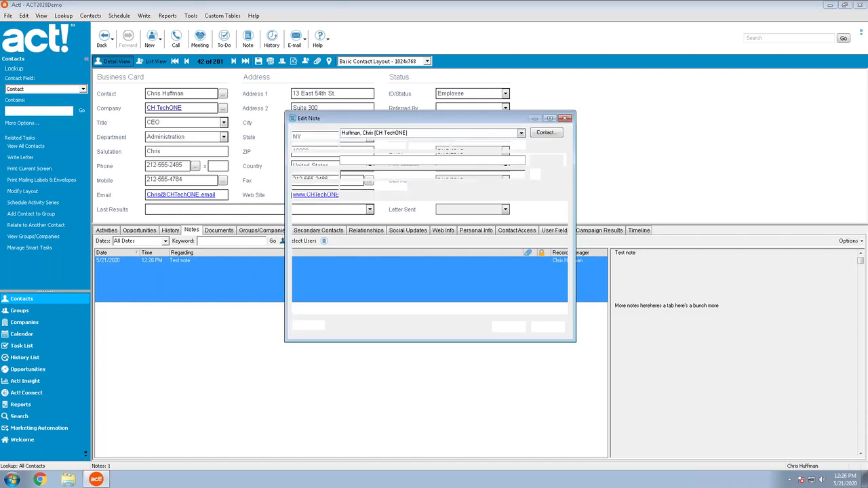
{"action": "left_click_drag", "start_coordinate": [401, 269], "coordinate": [320, 274]}
{"action": "left_click", "coordinate": [395, 271]}
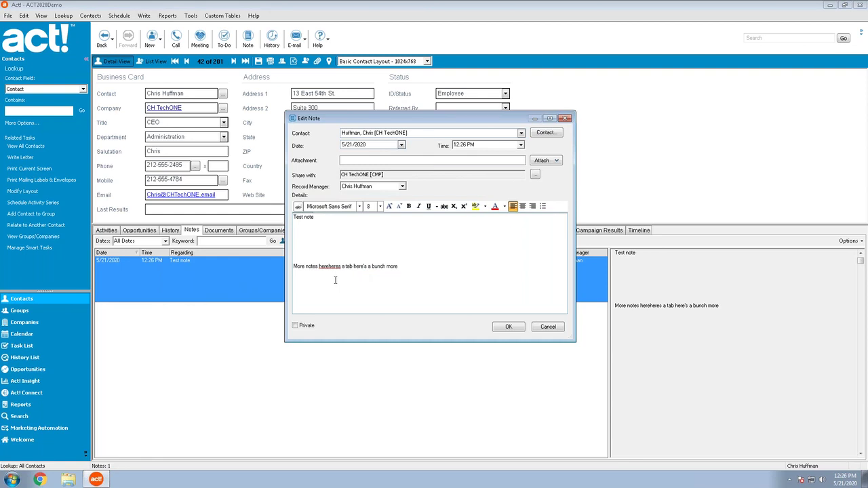
{"action": "left_click", "coordinate": [543, 328]}
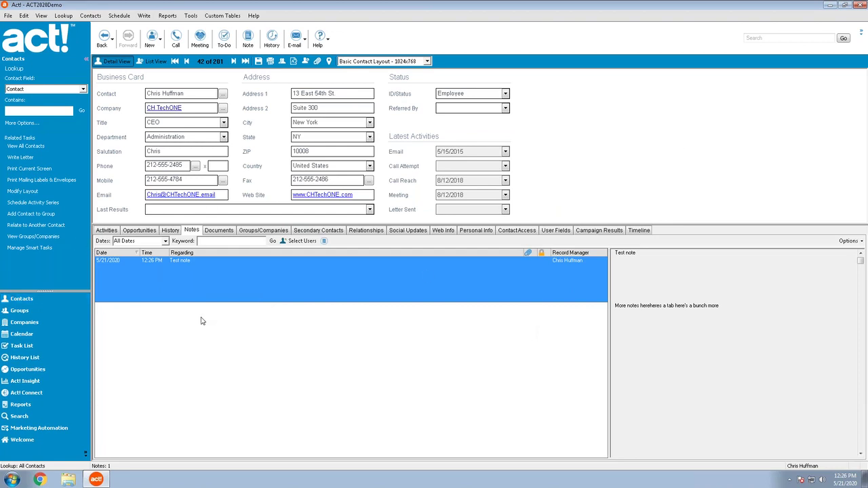
- Shrink the Test note's second line, then enlarge the text through 'bunch more' to size 8
{"action": "double_click", "coordinate": [221, 278]}
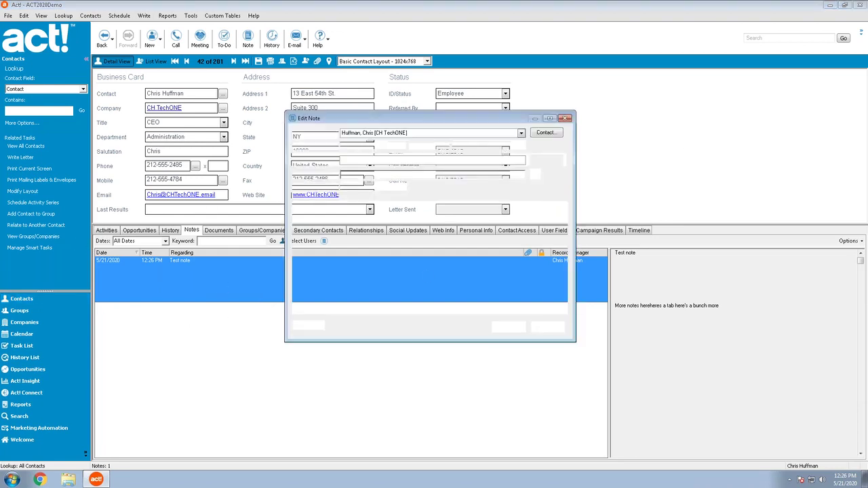
{"action": "left_click", "coordinate": [366, 241]}
{"action": "left_click_drag", "start_coordinate": [366, 241], "coordinate": [371, 268]}
{"action": "left_click", "coordinate": [399, 207]}
{"action": "left_click", "coordinate": [321, 241]}
{"action": "left_click", "coordinate": [382, 308], "text": "shift"}
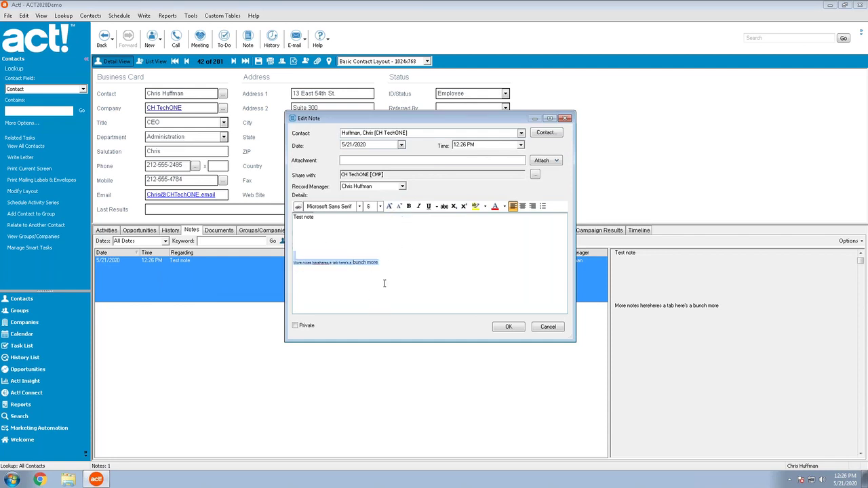
{"action": "left_click", "coordinate": [389, 206]}
{"action": "left_click", "coordinate": [289, 268]}
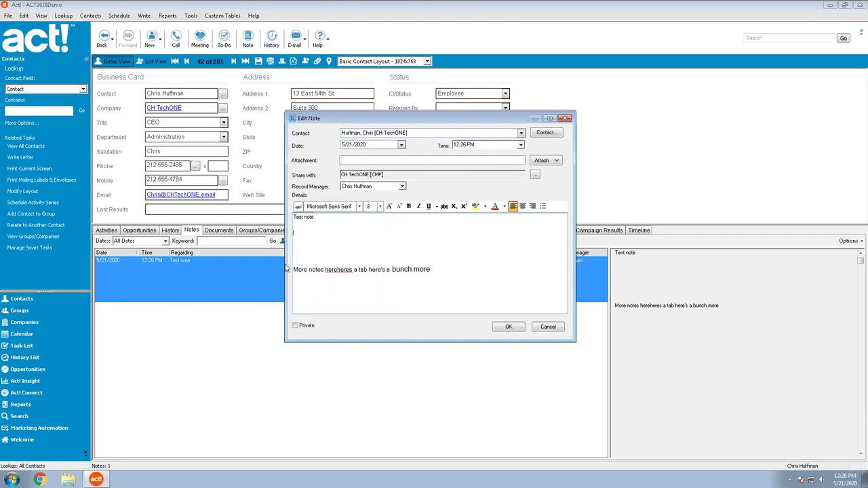
{"action": "left_click", "coordinate": [508, 326]}
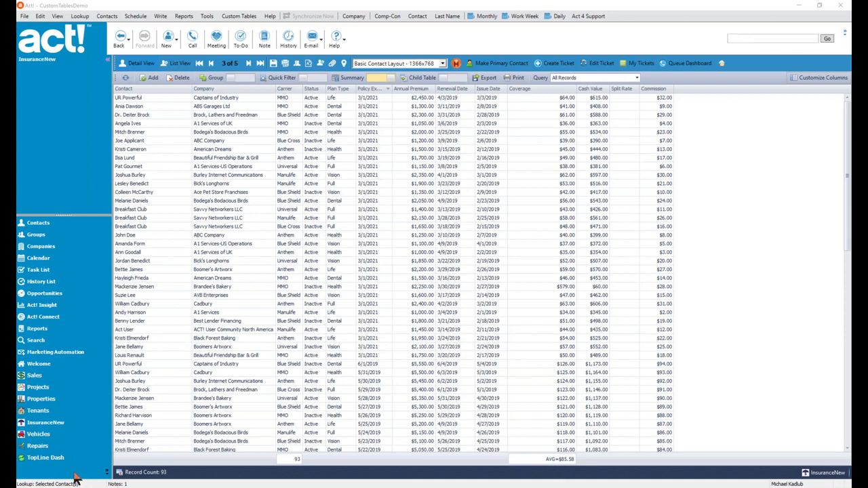
- Test multi-selecting rows, then select UR Powerful through the Breakfast Club Manulife record
{"action": "left_click", "coordinate": [280, 151]}
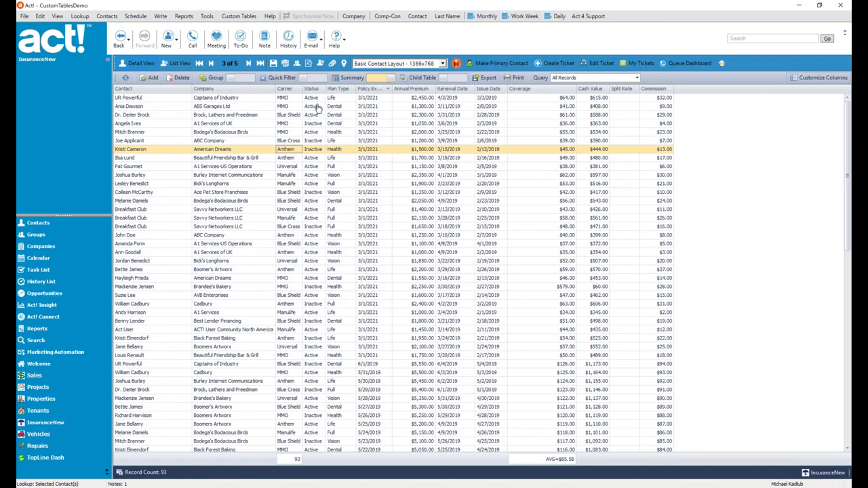
{"action": "left_click", "coordinate": [318, 108]}
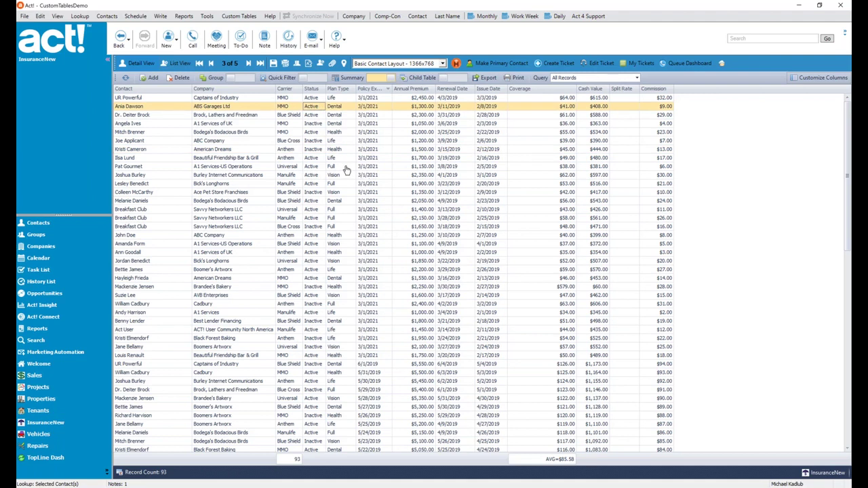
{"action": "left_click", "coordinate": [346, 166], "text": "ctrl"}
{"action": "left_click", "coordinate": [349, 201], "text": "ctrl"}
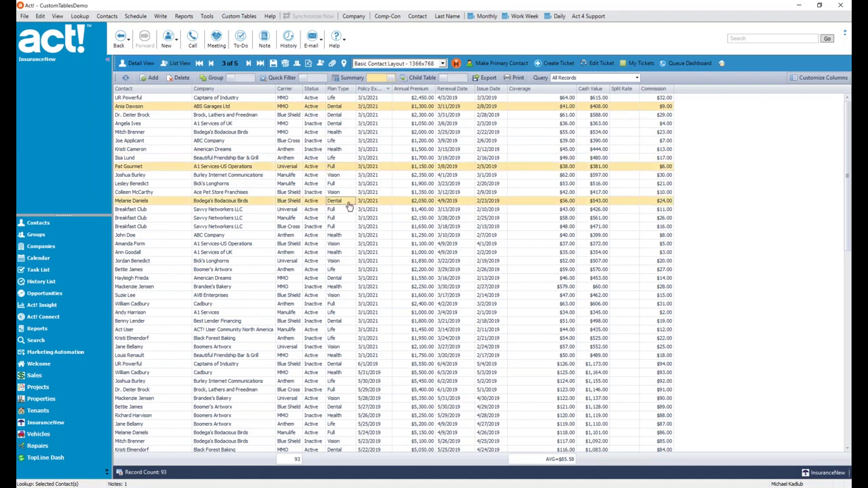
{"action": "left_click", "coordinate": [357, 236], "text": "ctrl"}
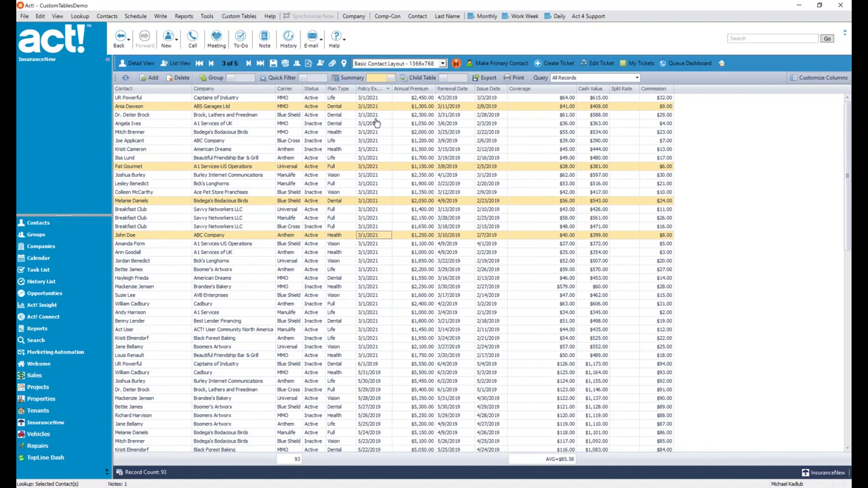
{"action": "left_click", "coordinate": [381, 99]}
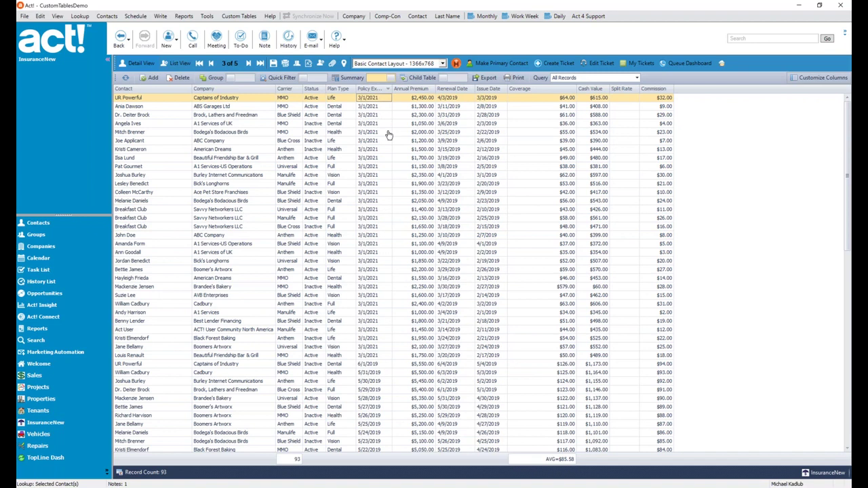
{"action": "left_click", "coordinate": [371, 219], "text": "shift"}
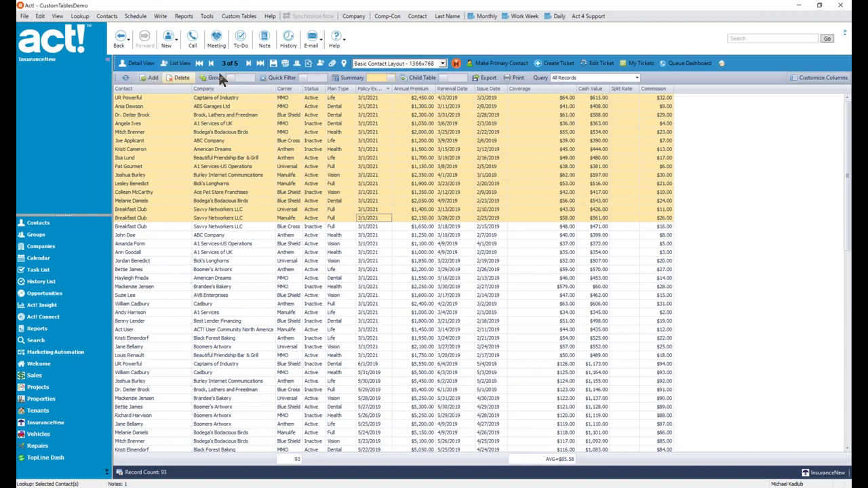
- Delete and confirm removal of the 15 selected InsuranceNew records, leaving 78
{"action": "right_click", "coordinate": [314, 142]}
{"action": "mouse_move", "coordinate": [351, 192]}
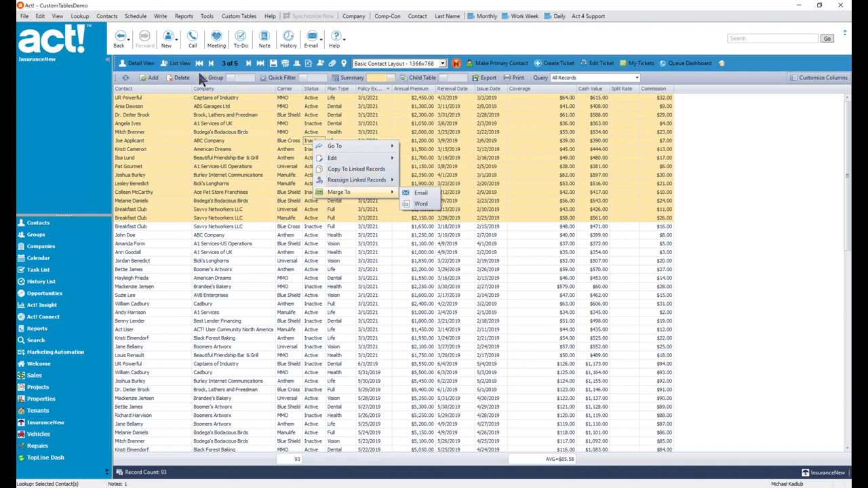
{"action": "left_click", "coordinate": [179, 77]}
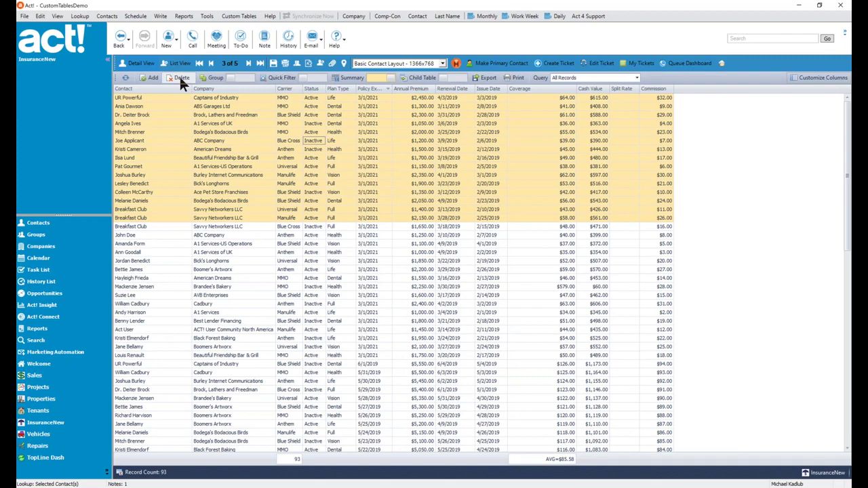
{"action": "left_click", "coordinate": [179, 77]}
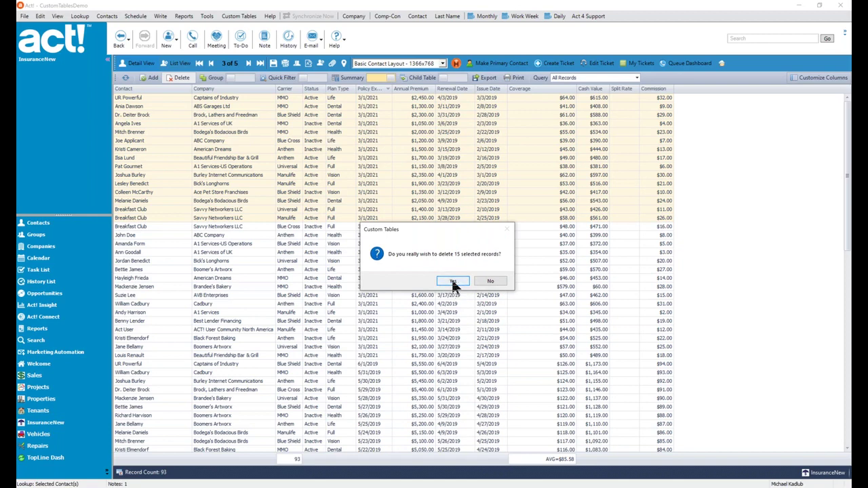
{"action": "left_click", "coordinate": [452, 280]}
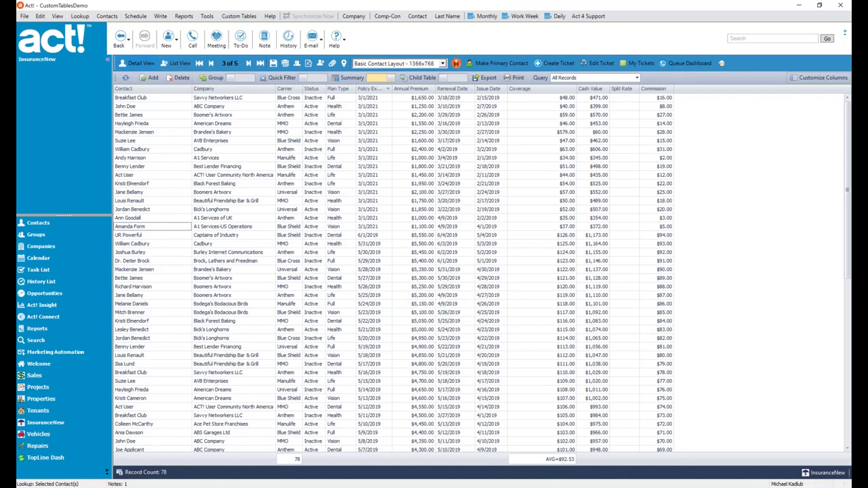
- Switch to Contacts and show the five contacts in List View
{"action": "left_click", "coordinate": [70, 227]}
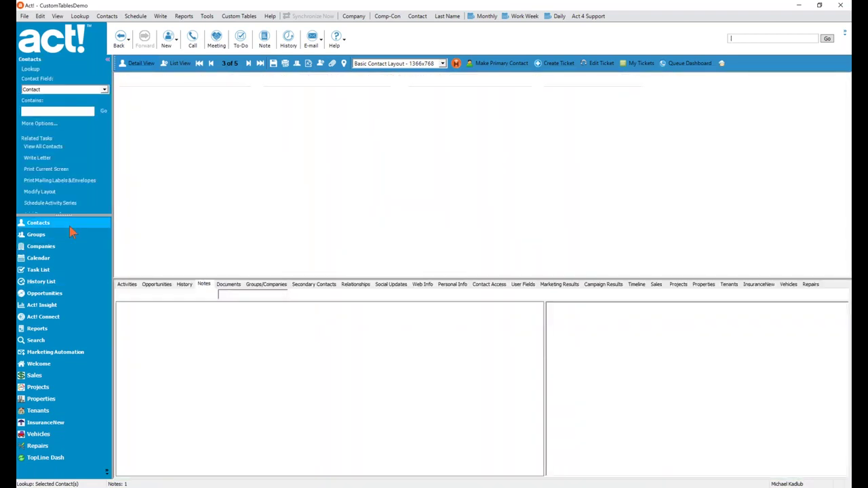
{"action": "left_click", "coordinate": [178, 66]}
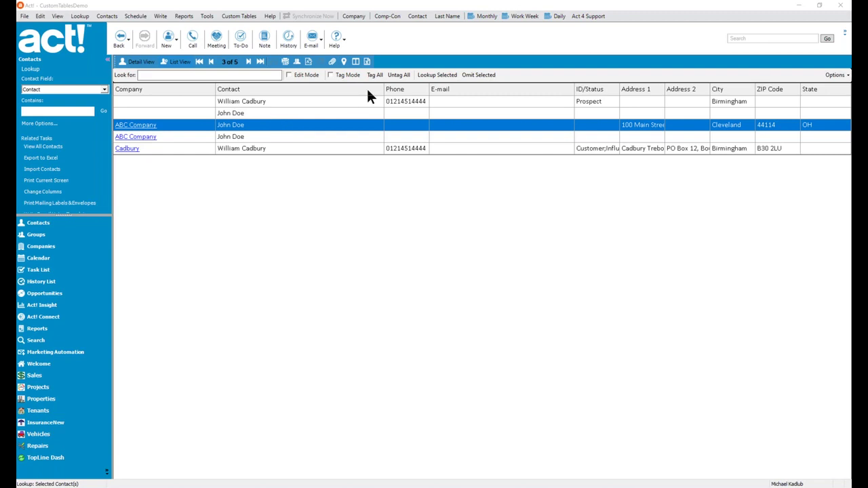
- Set the contact list to keep 3 frozen columns: Company, Contact and Phone
{"action": "right_click", "coordinate": [209, 209]}
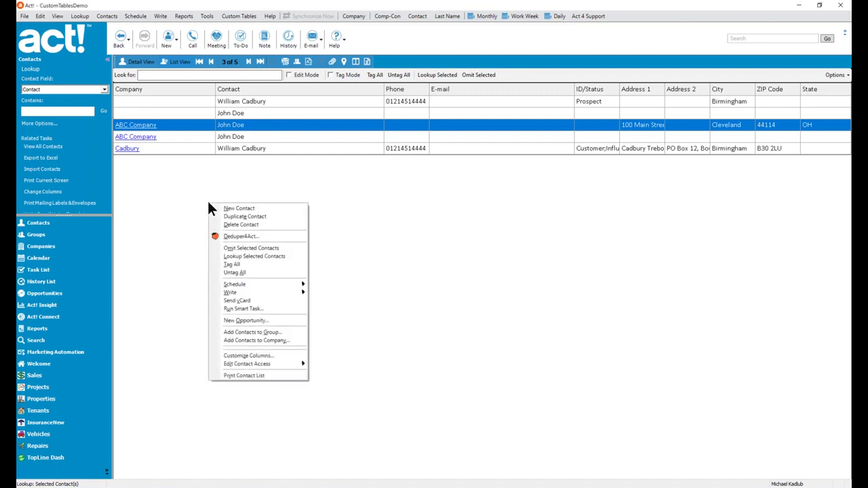
{"action": "left_click", "coordinate": [260, 357]}
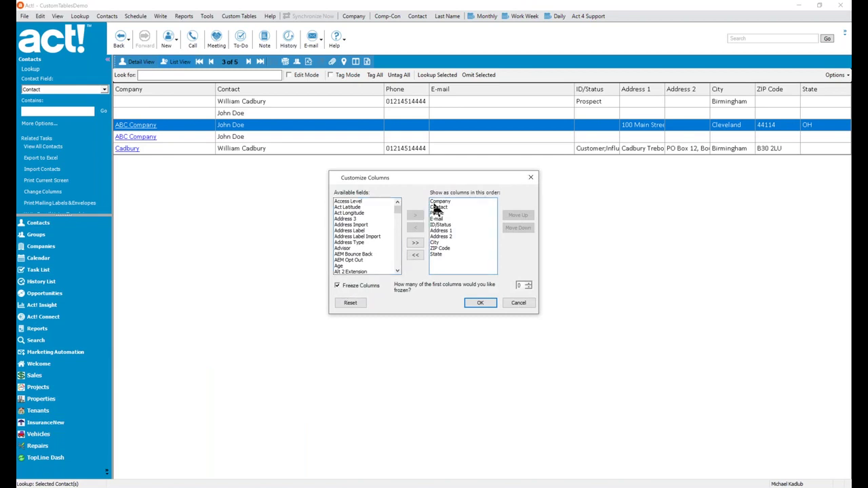
{"action": "left_click", "coordinate": [528, 283]}
{"action": "left_click", "coordinate": [482, 303]}
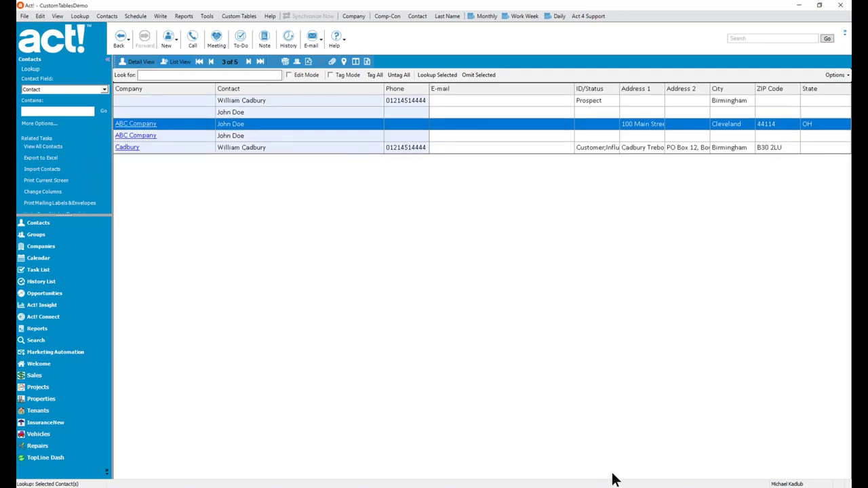
- Add Act Longitude, Address Import and Address Label through AEM Opt Out as list columns
{"action": "left_click", "coordinate": [355, 61]}
{"action": "double_click", "coordinate": [354, 212]}
{"action": "double_click", "coordinate": [357, 218]}
{"action": "double_click", "coordinate": [358, 219]}
{"action": "double_click", "coordinate": [357, 219]}
{"action": "double_click", "coordinate": [358, 219]}
{"action": "double_click", "coordinate": [356, 218]}
{"action": "double_click", "coordinate": [357, 217]}
{"action": "double_click", "coordinate": [357, 218]}
{"action": "left_click", "coordinate": [479, 302]}
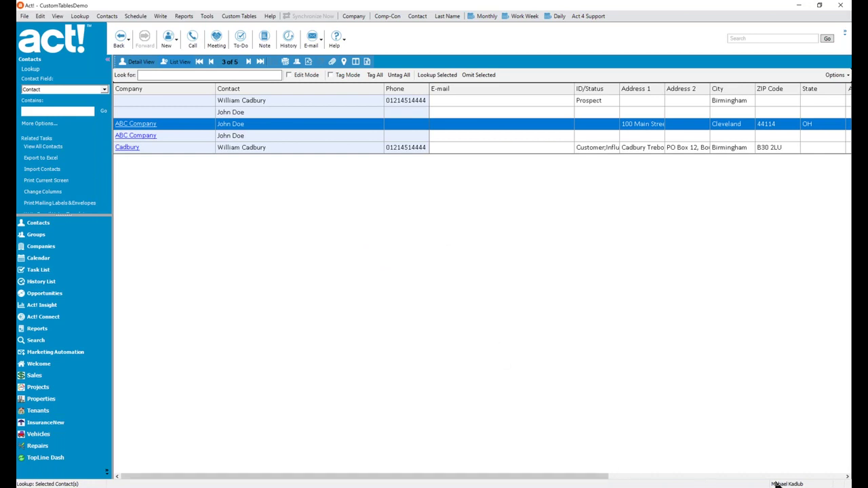
{"action": "left_click", "coordinate": [847, 478]}
{"action": "left_click", "coordinate": [847, 478]}
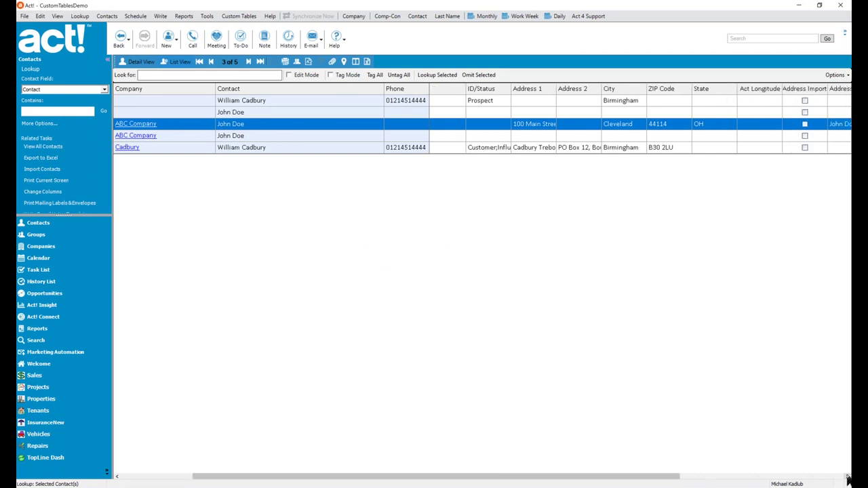
{"action": "left_click", "coordinate": [847, 478]}
{"action": "left_click", "coordinate": [846, 478]}
{"action": "left_click", "coordinate": [847, 478]}
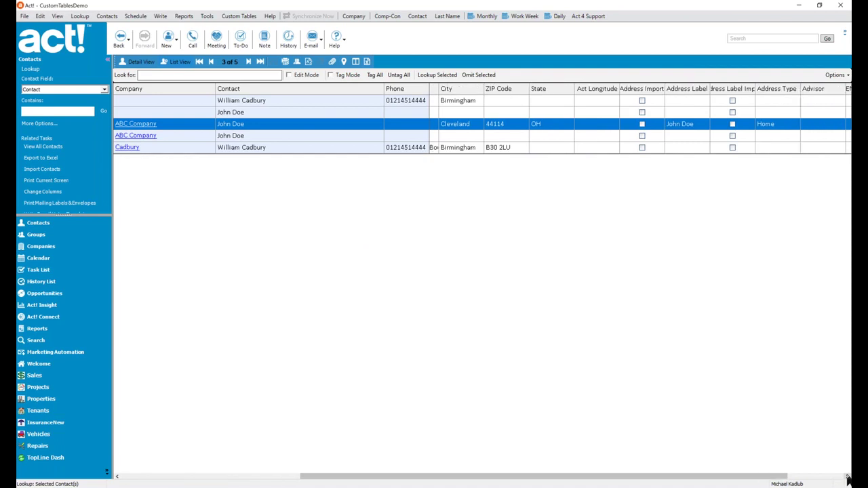
{"action": "left_click", "coordinate": [846, 478]}
{"action": "left_click", "coordinate": [847, 478]}
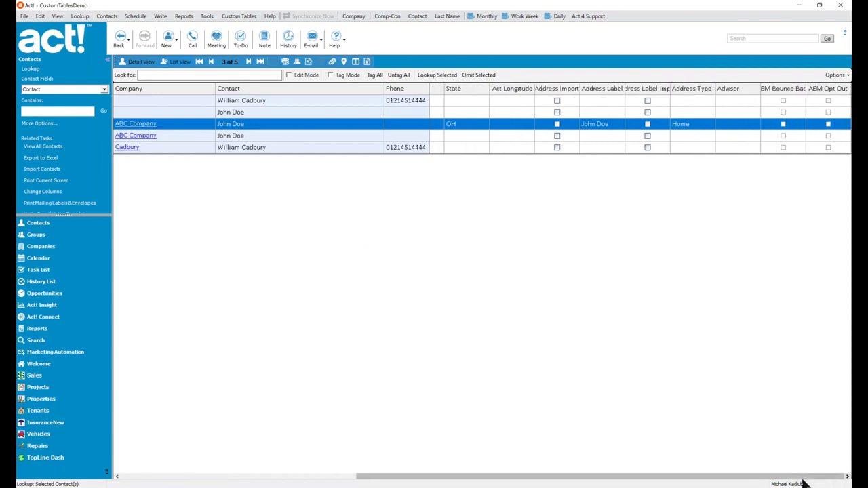
{"action": "left_click_drag", "start_coordinate": [800, 479], "coordinate": [543, 487]}
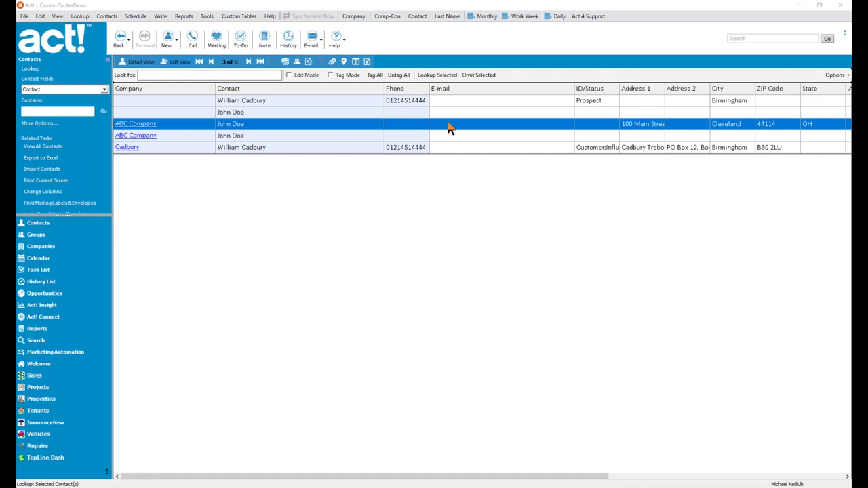
- Type the Keystroke service e-mail address on a new line in the Notepad note
{"action": "key", "text": "alt+Tab"}
{"action": "left_click_drag", "start_coordinate": [465, 136], "coordinate": [319, 158]}
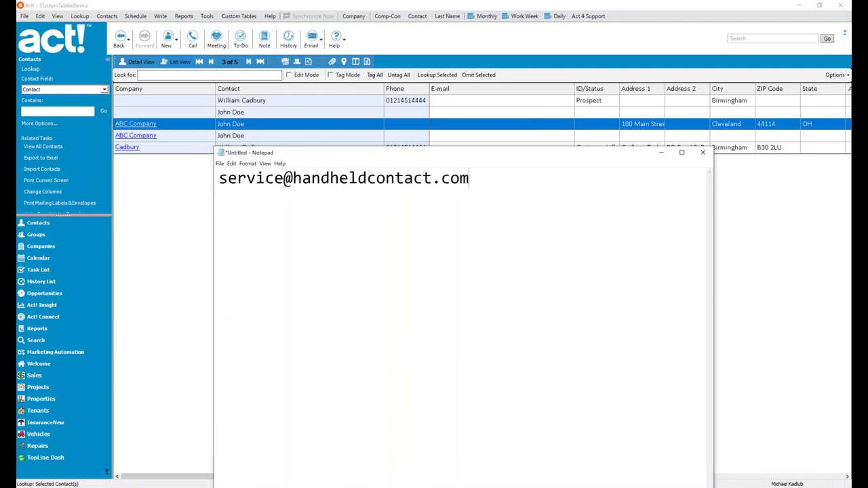
{"action": "key", "text": "Return"}
{"action": "key", "text": "Return"}
{"action": "key", "text": "Return"}
{"action": "key", "text": "Return"}
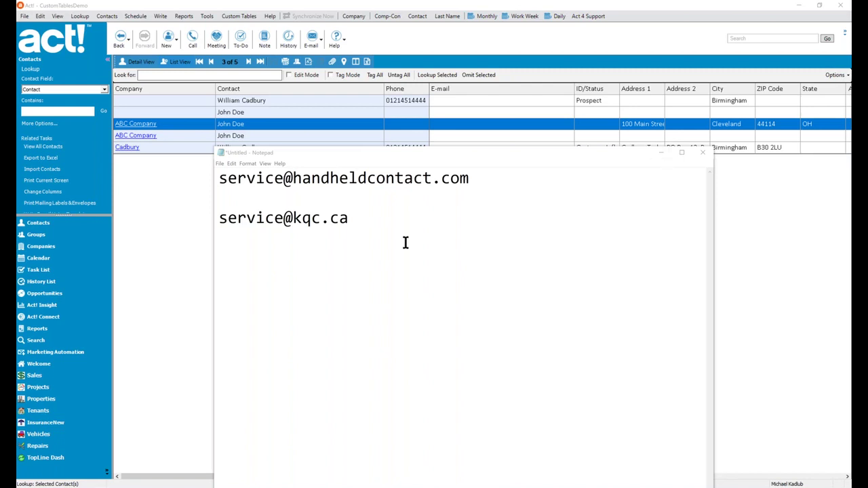
{"action": "left_click", "coordinate": [395, 224]}
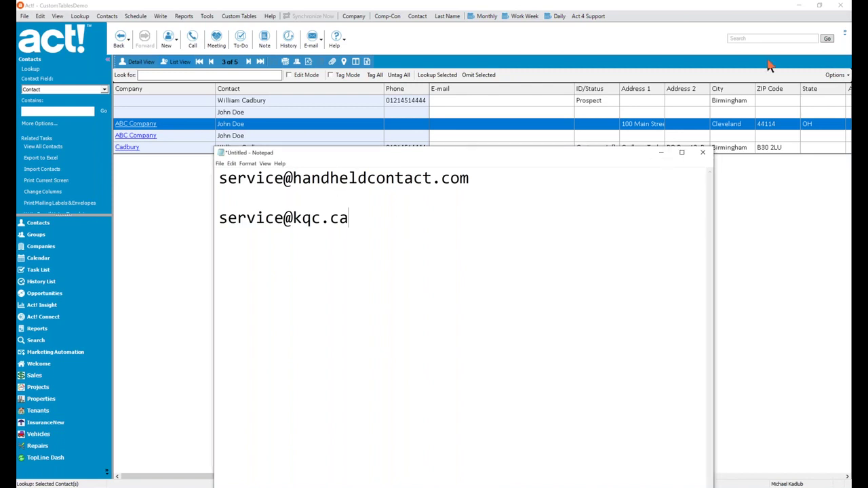
- Switch to Chrome and scroll keystroke.ca down to the Keystroke Add-ons section
{"action": "key", "text": "alt+Tab"}
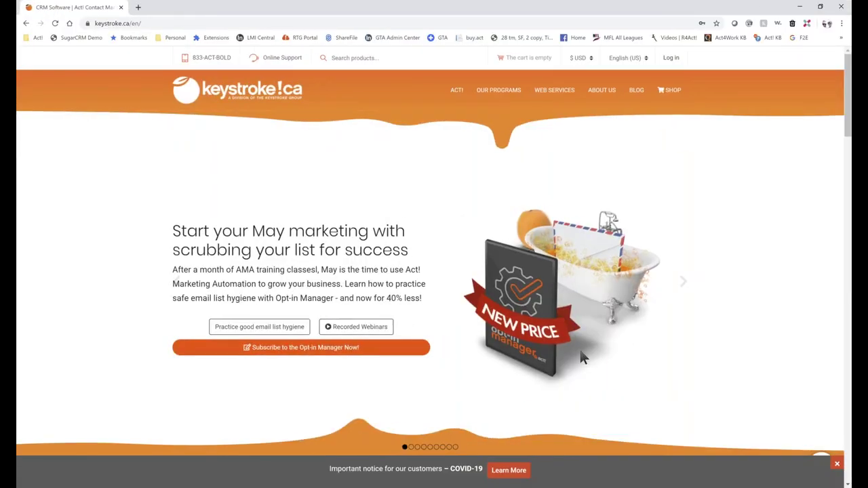
{"action": "scroll", "coordinate": [580, 356], "scroll_direction": "down", "scroll_amount": 3}
{"action": "scroll", "coordinate": [580, 357], "scroll_direction": "down", "scroll_amount": 6}
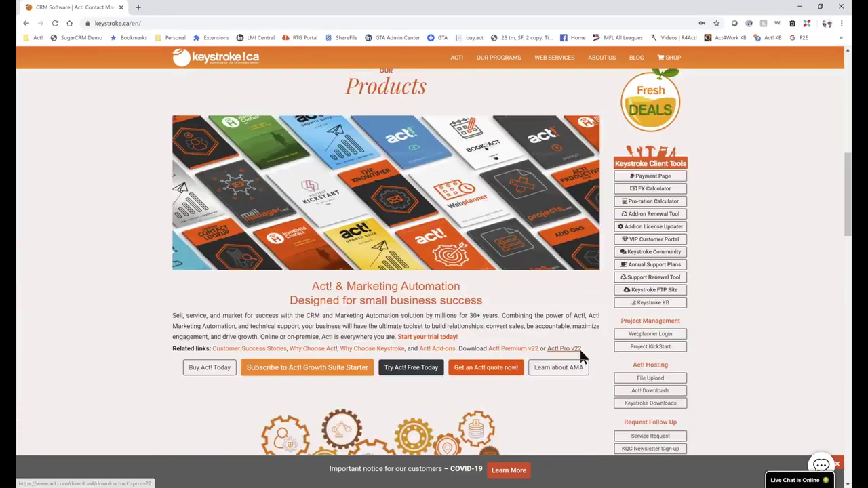
{"action": "scroll", "coordinate": [581, 353], "scroll_direction": "down", "scroll_amount": 1}
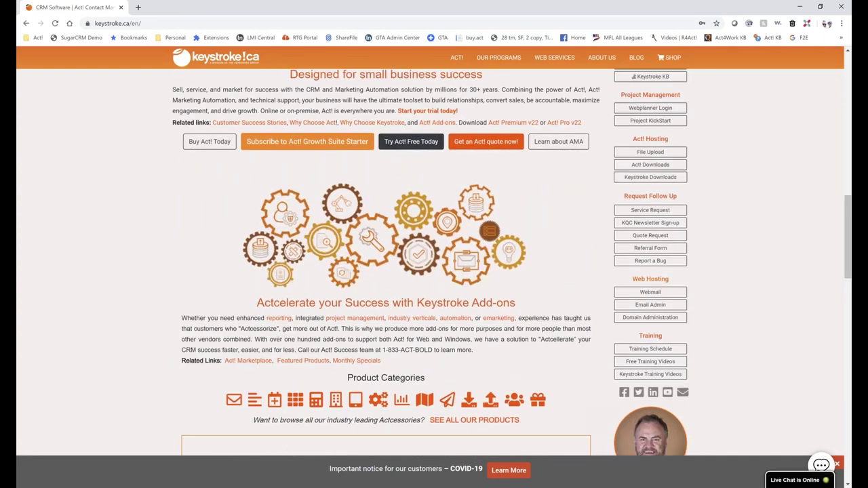
{"action": "scroll", "coordinate": [703, 336], "scroll_direction": "down", "scroll_amount": 2}
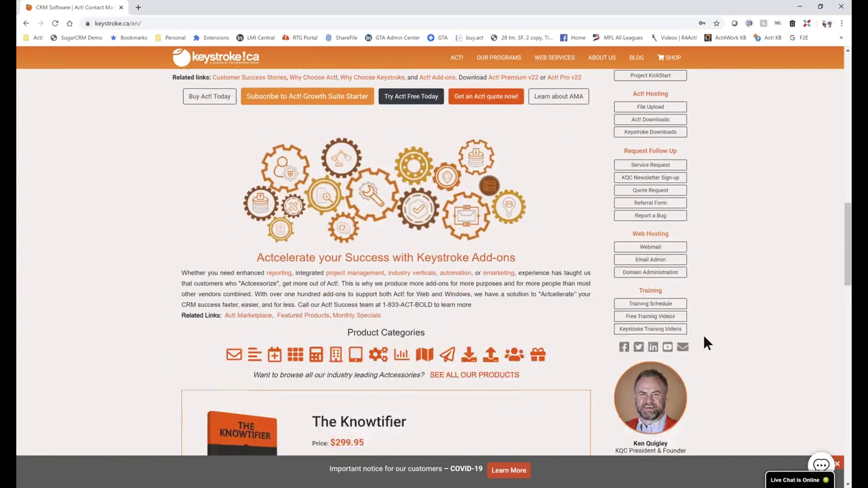
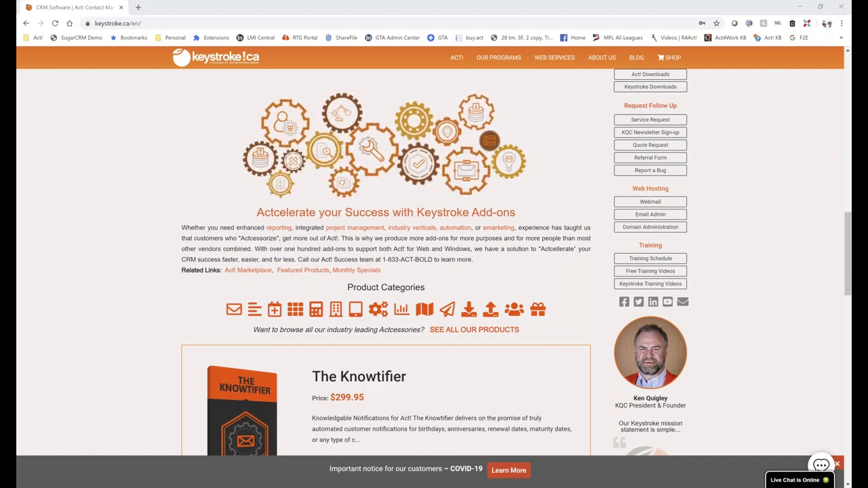
- Bring Act! in front of Notepad, show the Groups list, and widen the details pane
{"action": "left_click", "coordinate": [799, 6]}
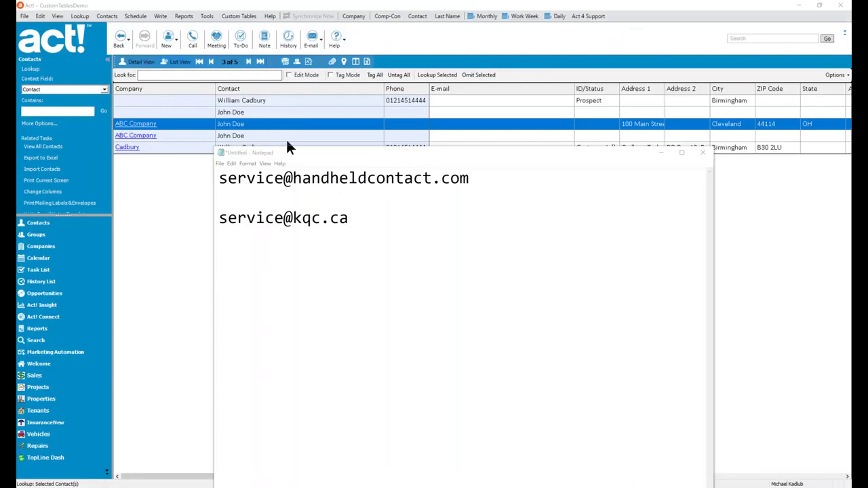
{"action": "left_click", "coordinate": [194, 181]}
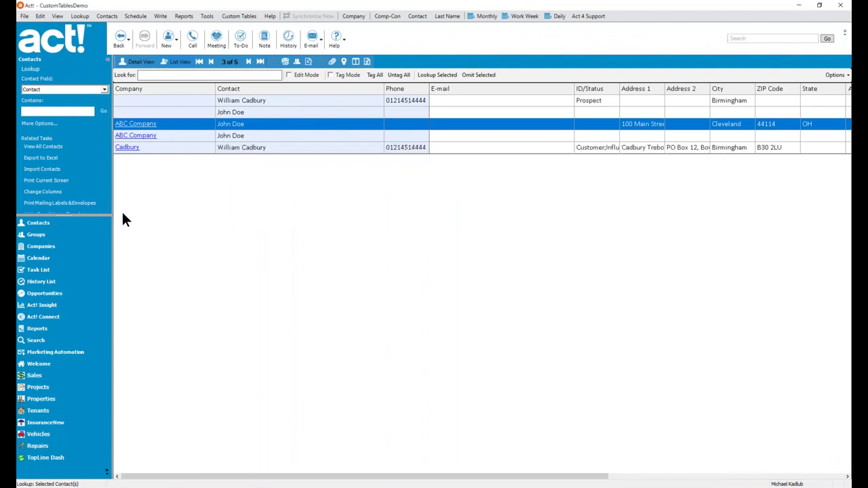
{"action": "left_click", "coordinate": [37, 235]}
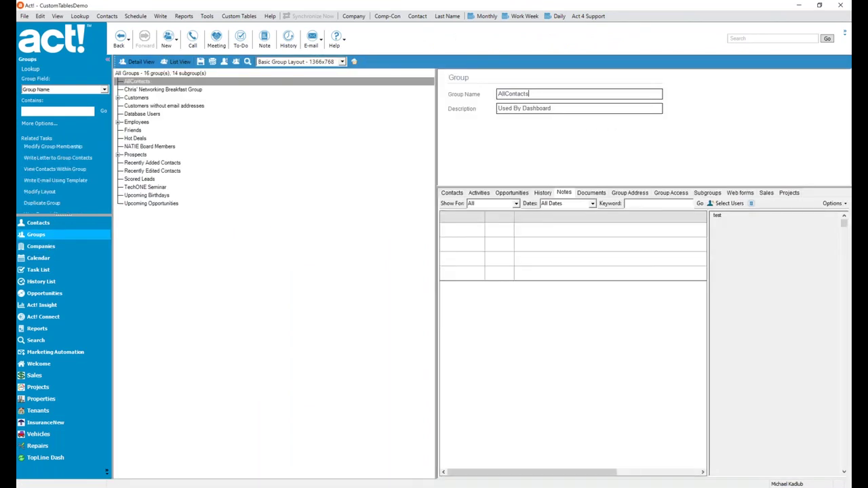
{"action": "left_click_drag", "start_coordinate": [435, 130], "coordinate": [256, 115]}
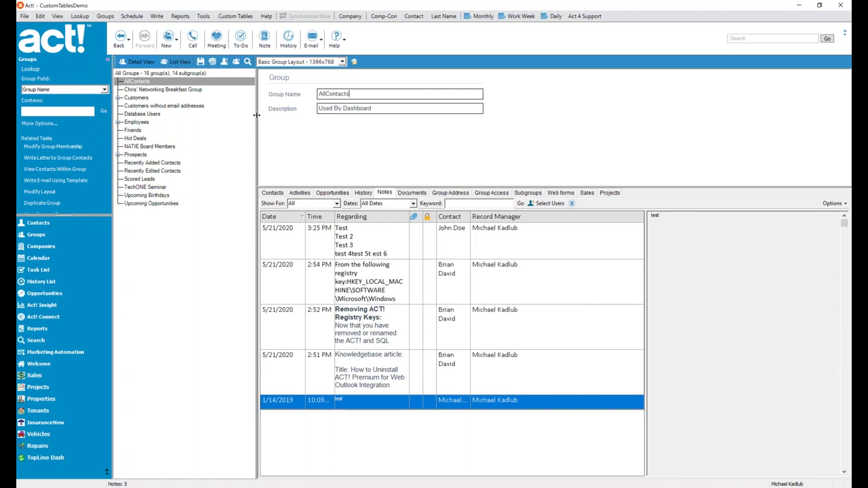
- Return to Contacts and open John Doe's full contact record
{"action": "left_click", "coordinate": [38, 223]}
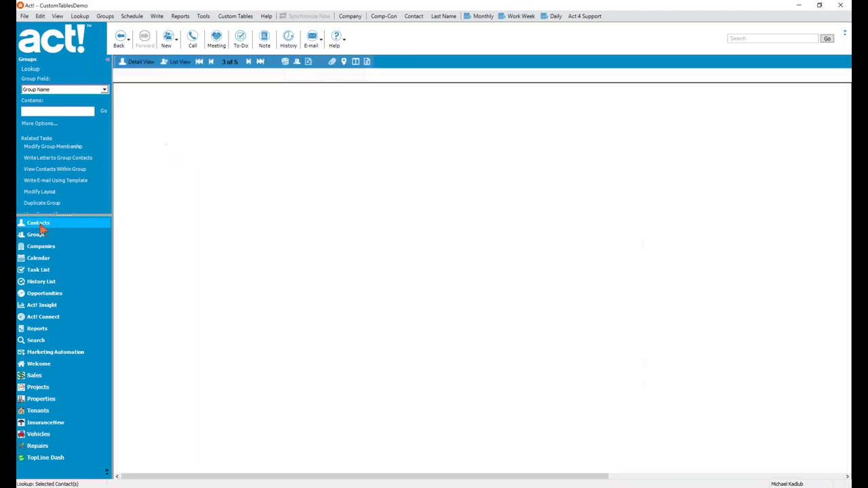
{"action": "double_click", "coordinate": [243, 114]}
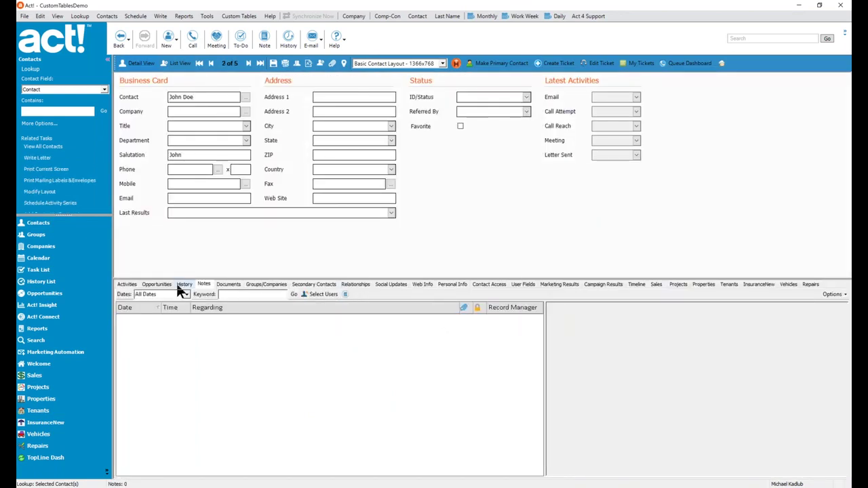
{"action": "left_click", "coordinate": [107, 16]}
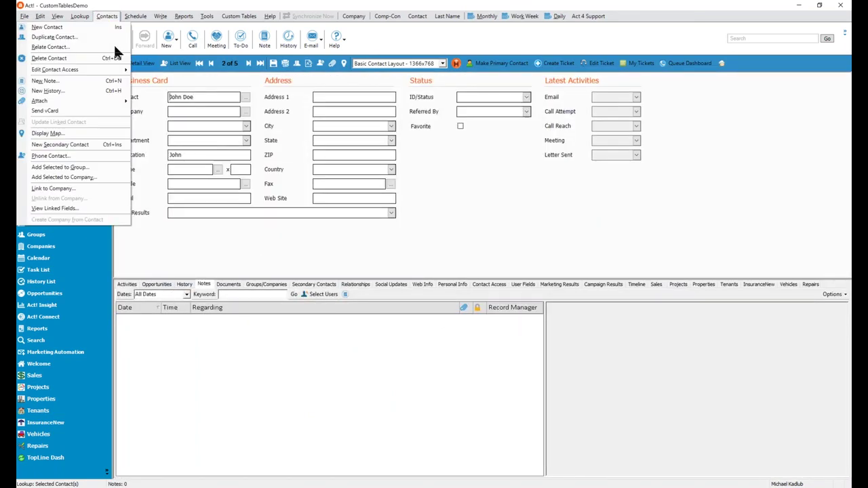
{"action": "left_click", "coordinate": [95, 170]}
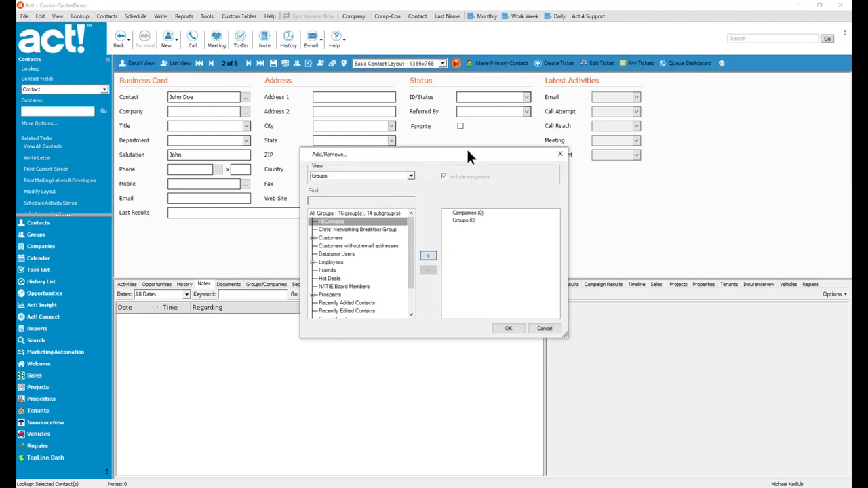
{"action": "left_click_drag", "start_coordinate": [467, 152], "coordinate": [427, 129]}
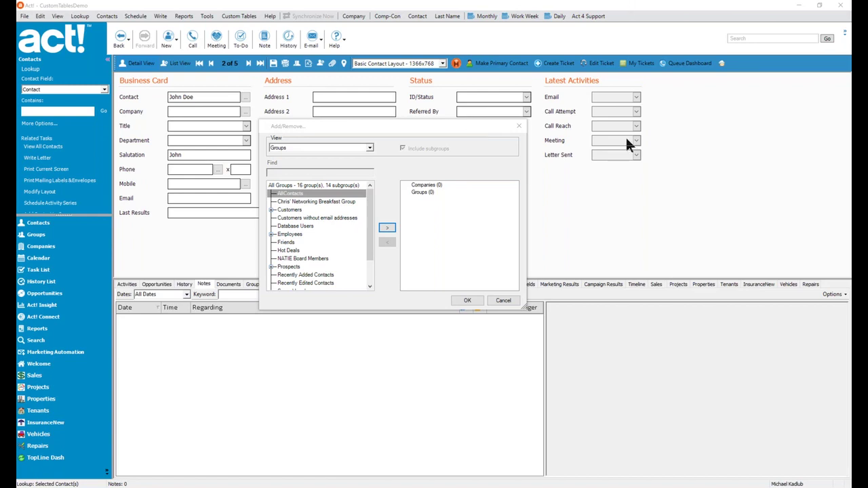
{"action": "left_click", "coordinate": [503, 300]}
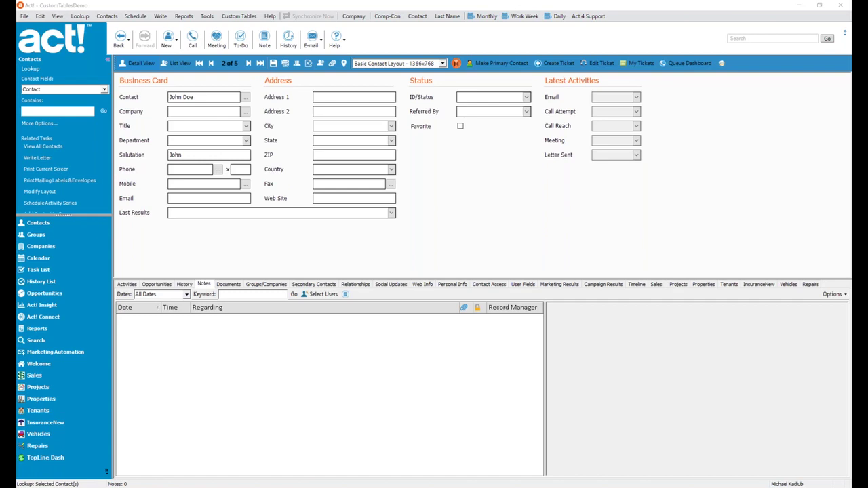
- Select the second support e-mail in Notepad, then highlight the help article's off-screen window section
{"action": "key", "text": "alt+Tab"}
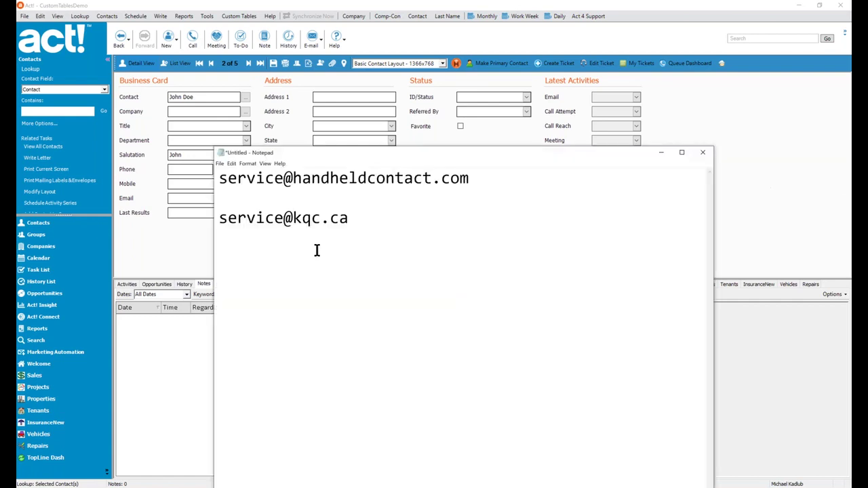
{"action": "left_click_drag", "start_coordinate": [362, 217], "coordinate": [213, 219]}
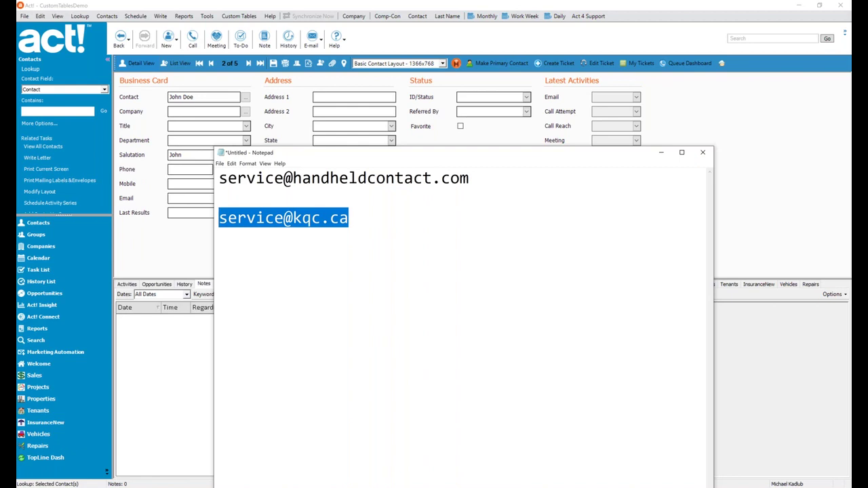
{"action": "key", "text": "alt+Tab"}
{"action": "key", "text": "alt+Tab"}
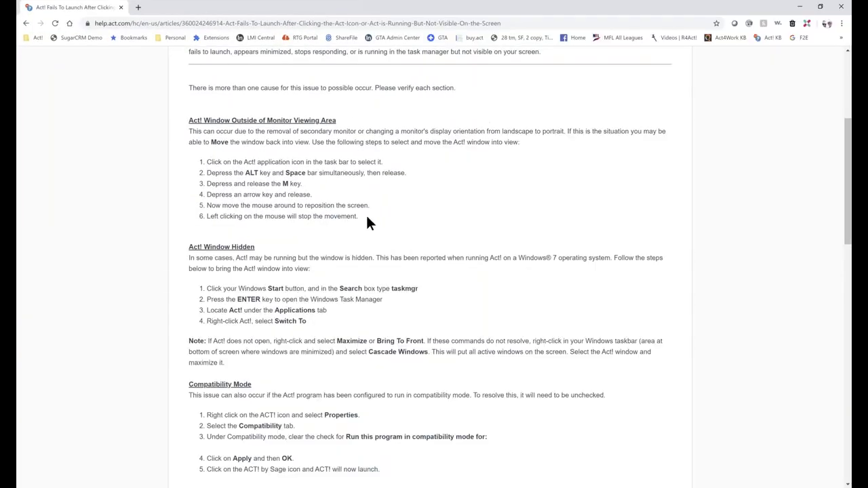
{"action": "left_click_drag", "start_coordinate": [367, 218], "coordinate": [183, 120]}
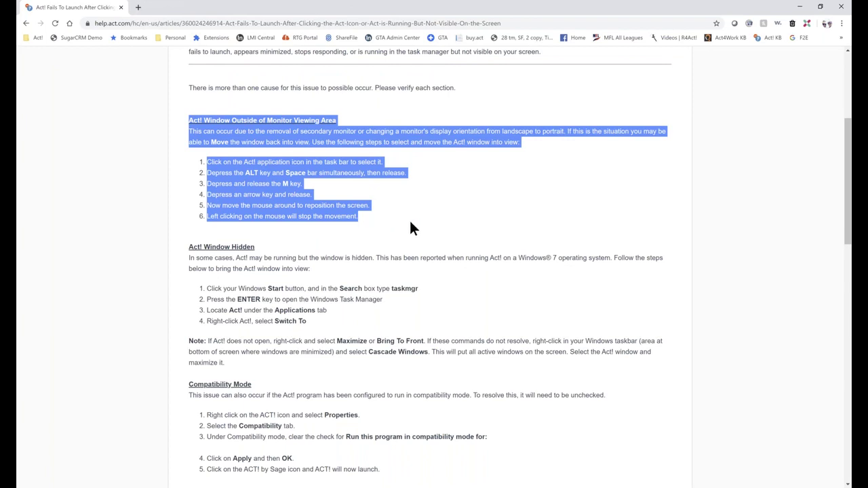
- Zoom the help article to 110% to read the steps for moving an off-screen window
{"action": "key", "text": "alt+Tab"}
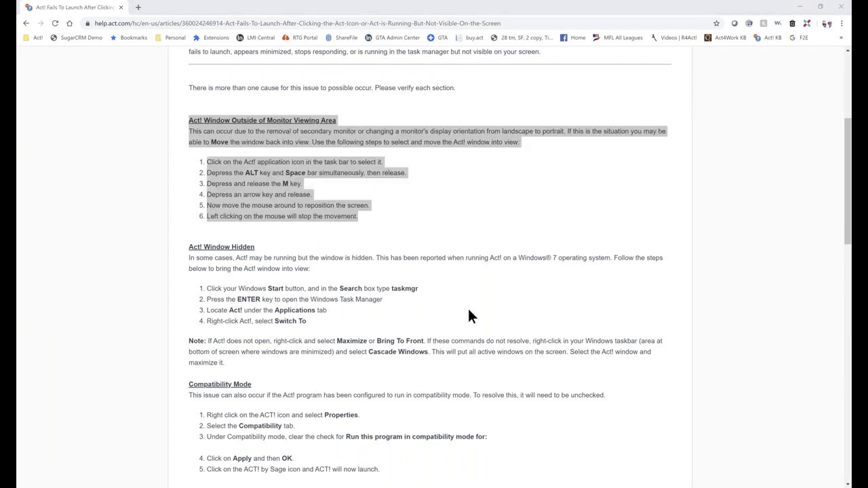
{"action": "key", "text": "ctrl+plus"}
{"action": "key", "text": "ctrl+plus"}
{"action": "key", "text": "ctrl+plus"}
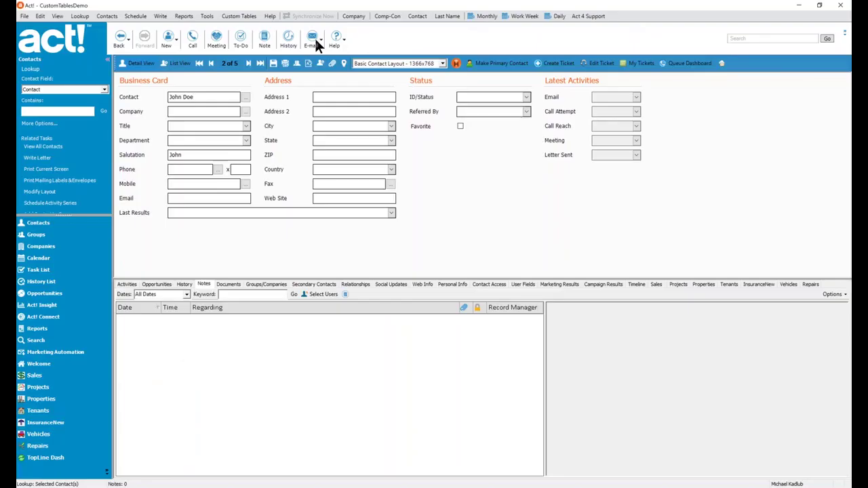
- Check the installed version, 22.0.205.0 Update 4, in About Act!, then close the dialog
{"action": "left_click", "coordinate": [269, 15]}
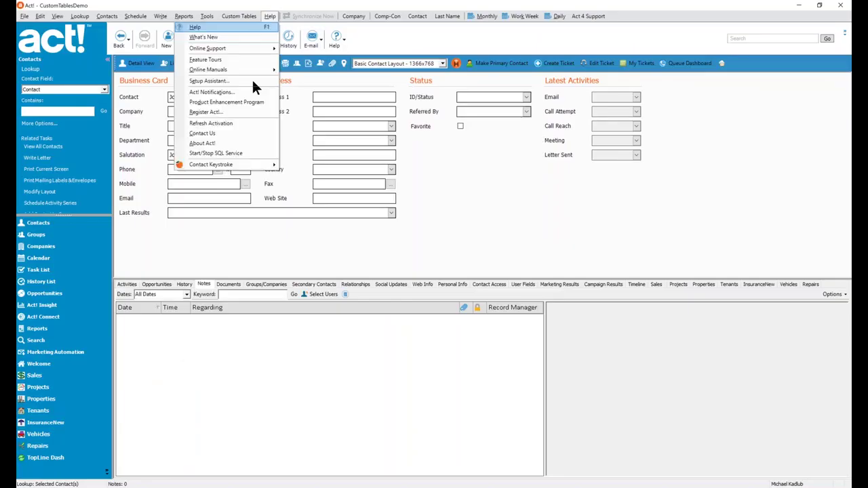
{"action": "left_click", "coordinate": [223, 143]}
{"action": "left_click_drag", "start_coordinate": [400, 181], "coordinate": [308, 181]}
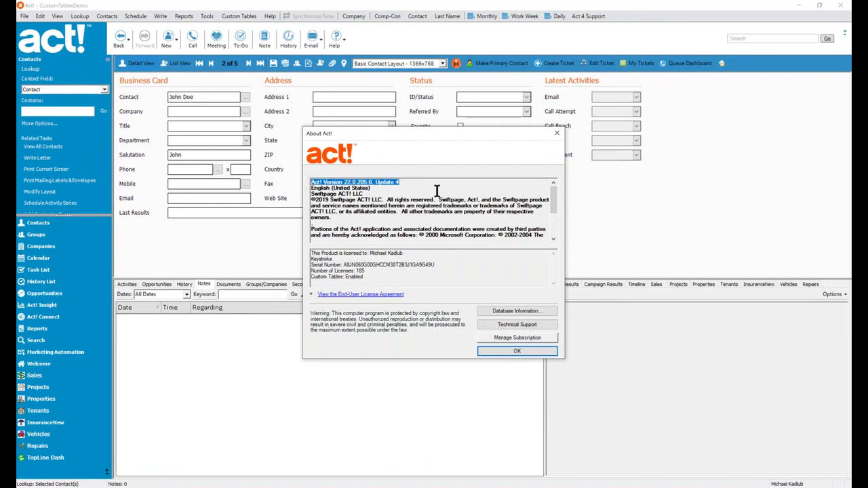
{"action": "left_click", "coordinate": [556, 136]}
{"action": "left_click", "coordinate": [269, 17]}
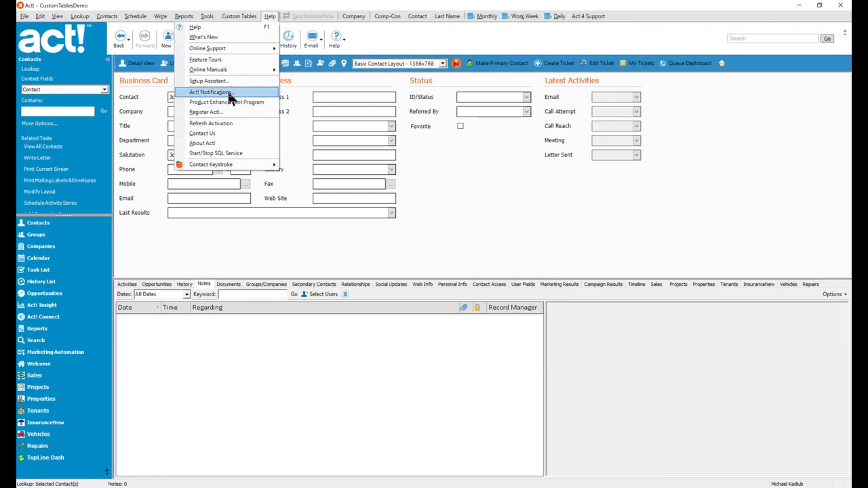
- Open Act! Notifications to confirm the latest version is installed, then return to Notepad
{"action": "left_click", "coordinate": [333, 113]}
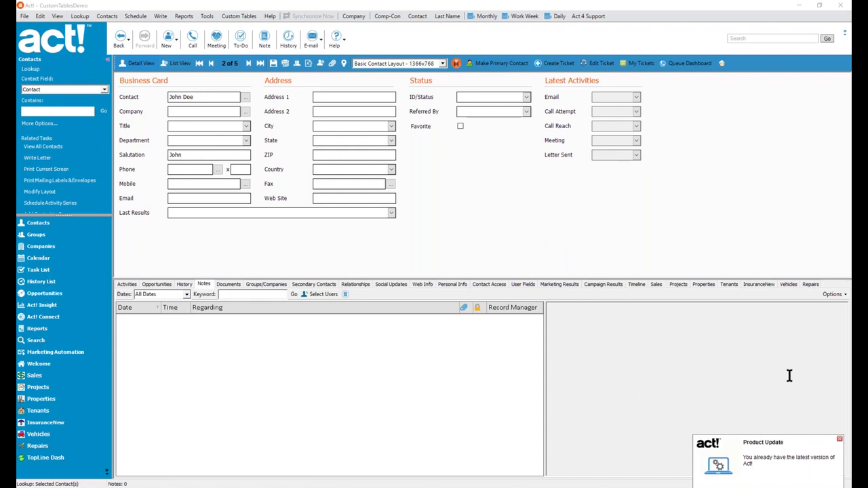
{"action": "key", "text": "alt+Tab"}
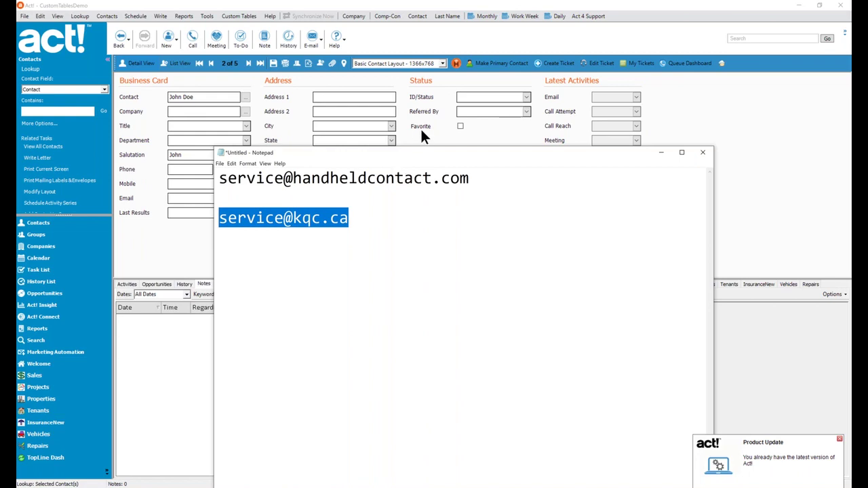
- Bring the Act! contact record, 2 of 5, back in front of Notepad
{"action": "left_click", "coordinate": [421, 132]}
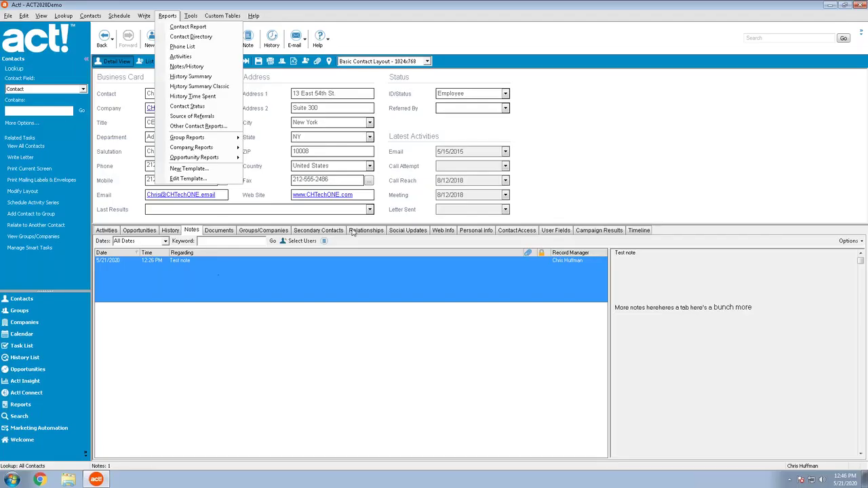
- Close the Reports list with Esc without running any report
{"action": "key", "text": "Escape"}
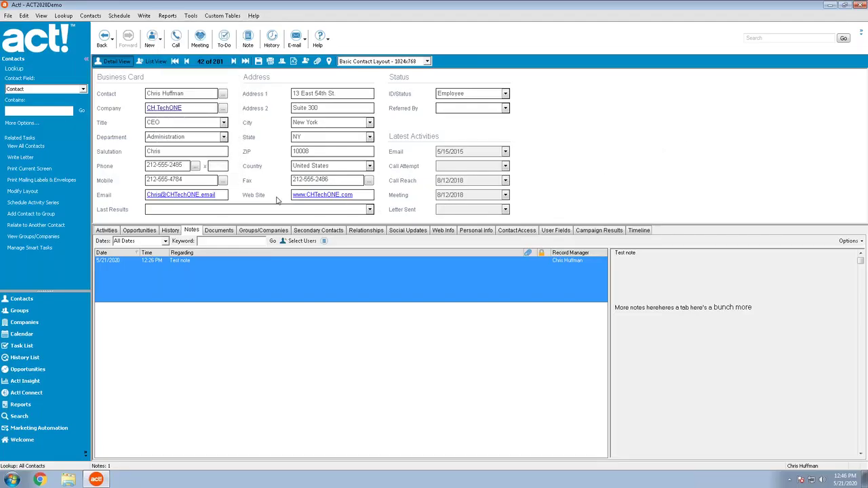
{"action": "left_click", "coordinate": [153, 61]}
{"action": "right_click", "coordinate": [344, 103]}
{"action": "right_click", "coordinate": [359, 89]}
{"action": "left_click", "coordinate": [394, 227]}
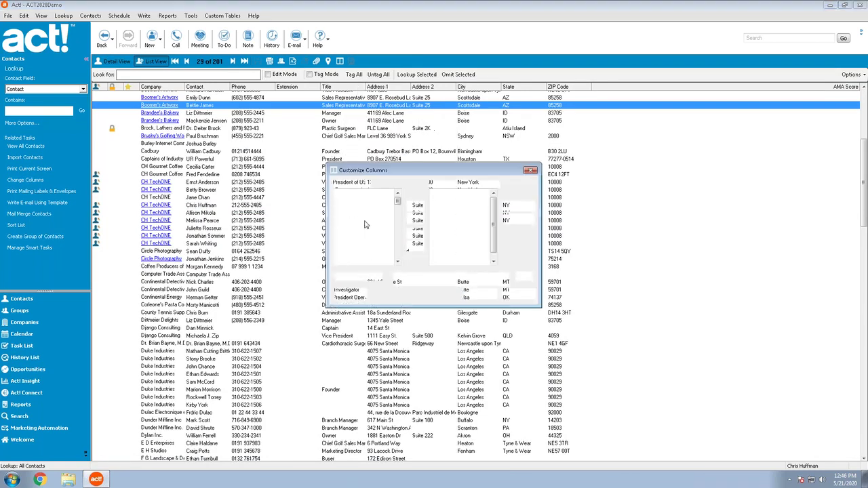
{"action": "scroll", "coordinate": [368, 215], "scroll_direction": "down", "scroll_amount": 2}
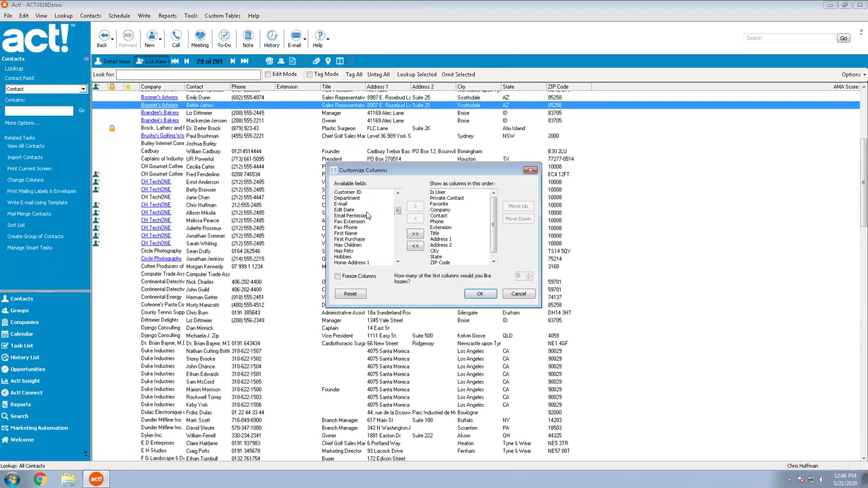
{"action": "left_click", "coordinate": [482, 294]}
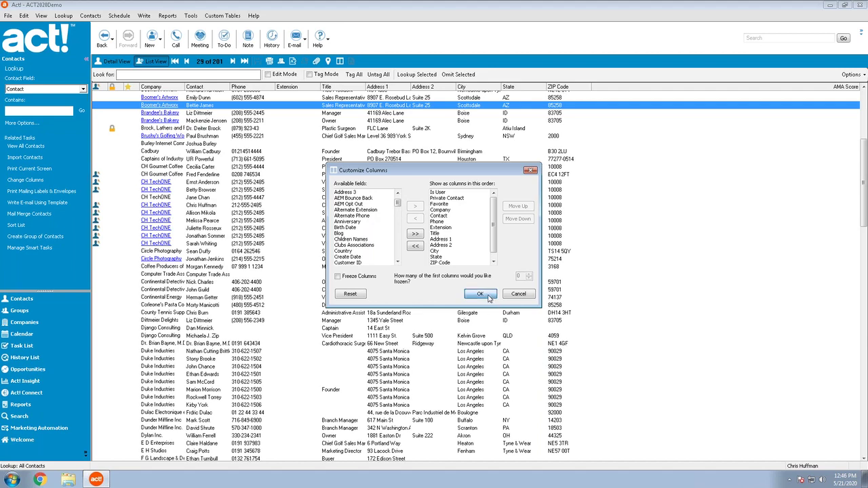
{"action": "left_click", "coordinate": [325, 328]}
{"action": "left_click", "coordinate": [269, 61]}
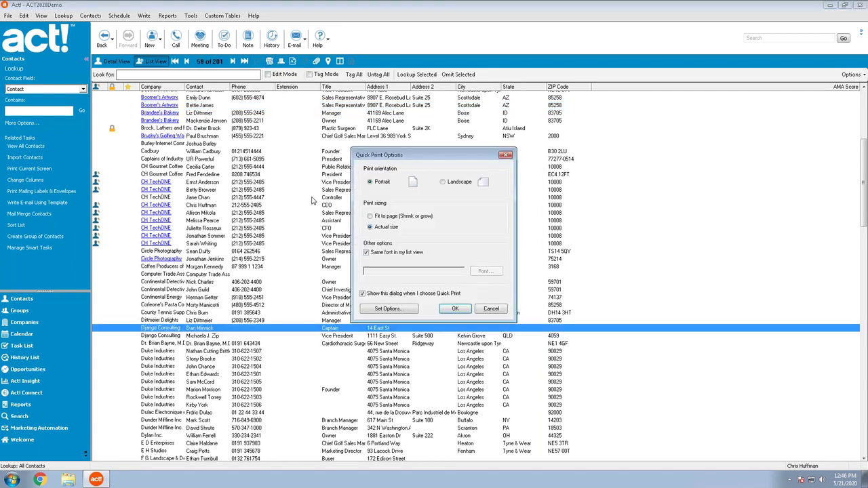
{"action": "key", "text": "Escape"}
{"action": "left_click", "coordinate": [295, 190]}
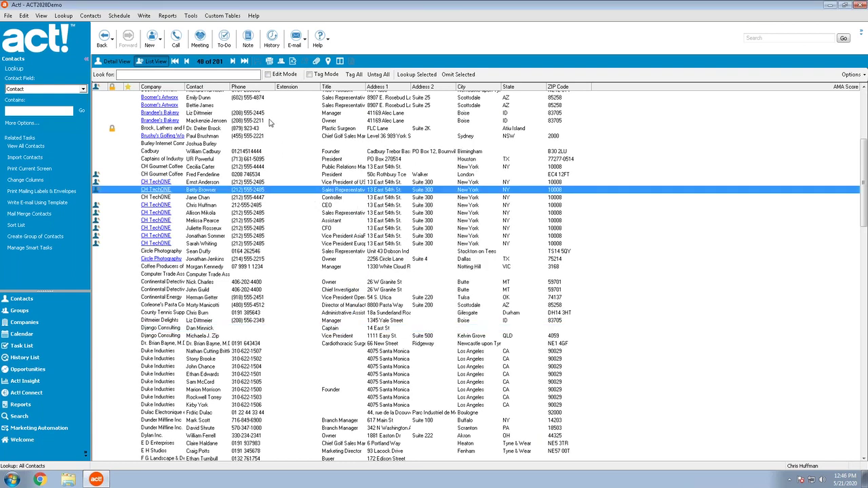
{"action": "left_click", "coordinate": [170, 16]}
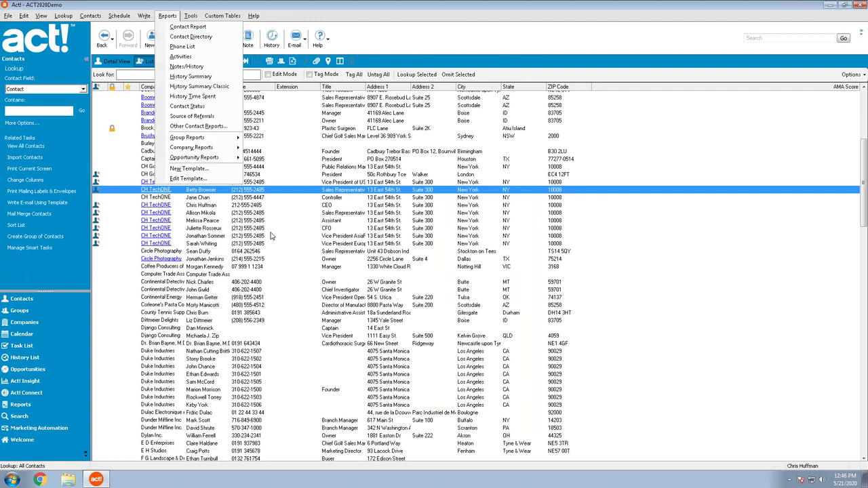
{"action": "left_click", "coordinate": [193, 42]}
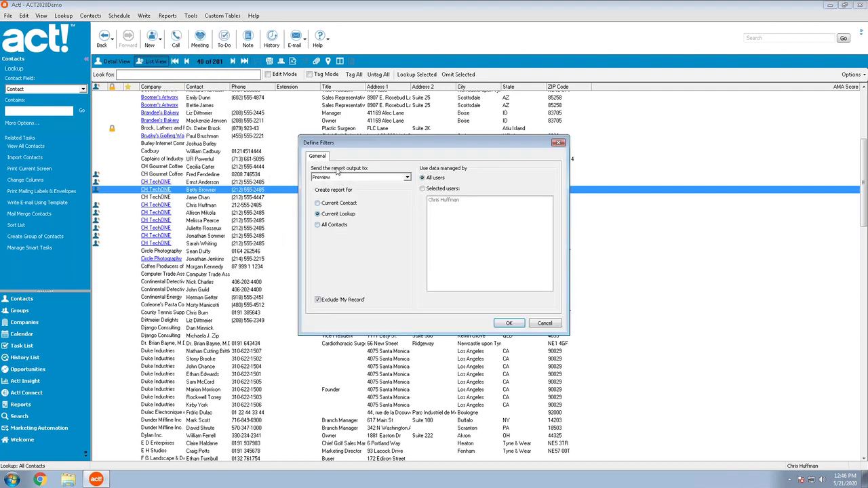
{"action": "left_click", "coordinate": [549, 323]}
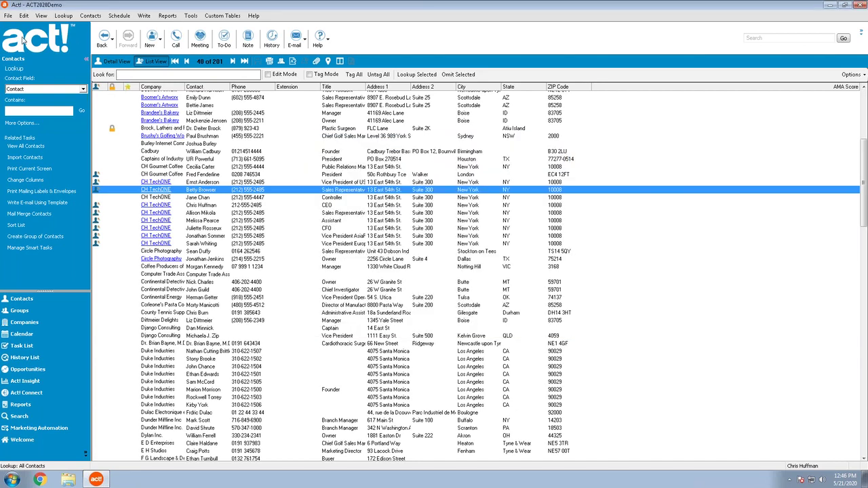
{"action": "left_click", "coordinate": [7, 15]}
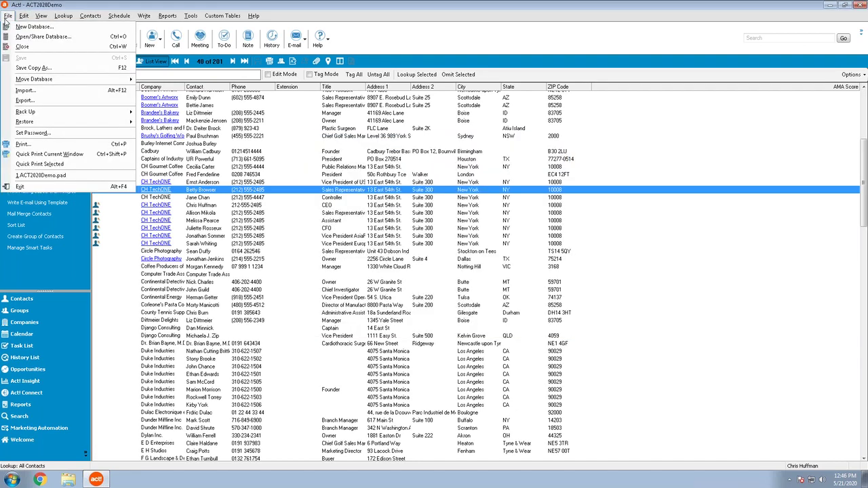
{"action": "left_click", "coordinate": [6, 17]}
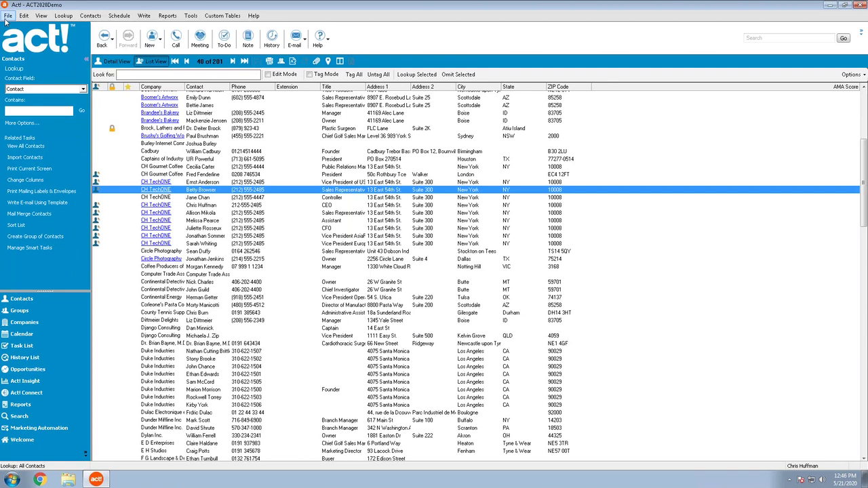
{"action": "left_click", "coordinate": [6, 15]}
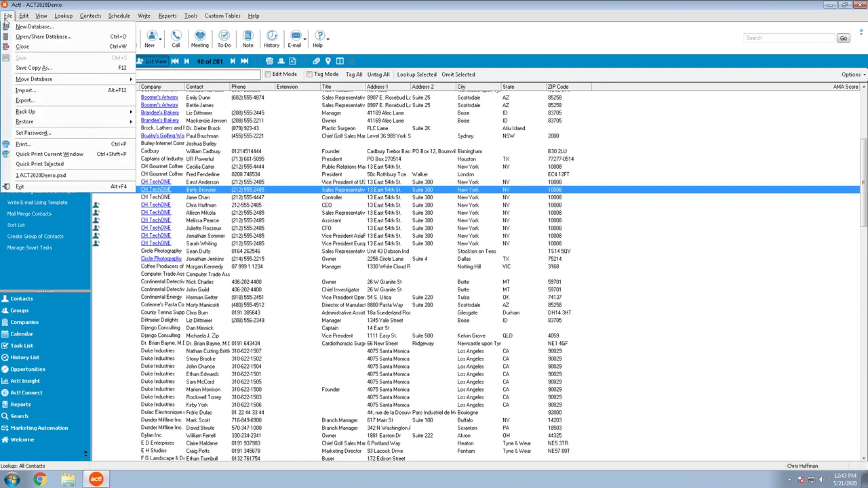
{"action": "left_click", "coordinate": [57, 144]}
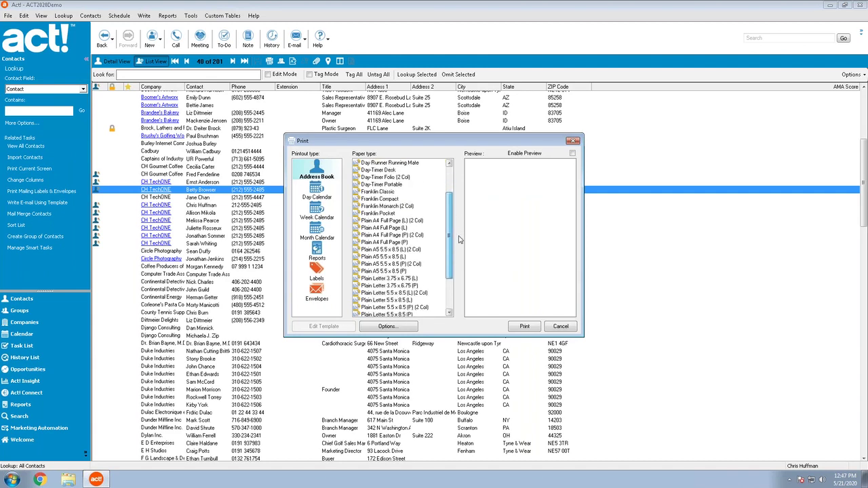
{"action": "left_click_drag", "start_coordinate": [459, 238], "coordinate": [459, 215]}
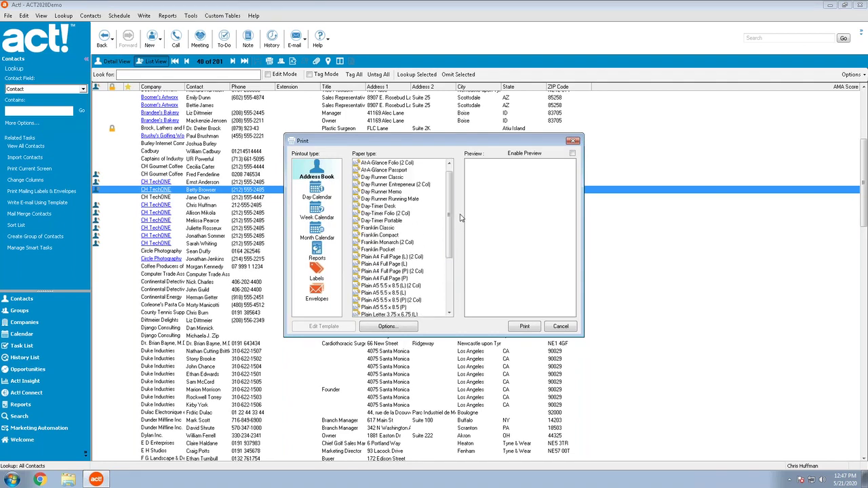
{"action": "left_click", "coordinate": [560, 327]}
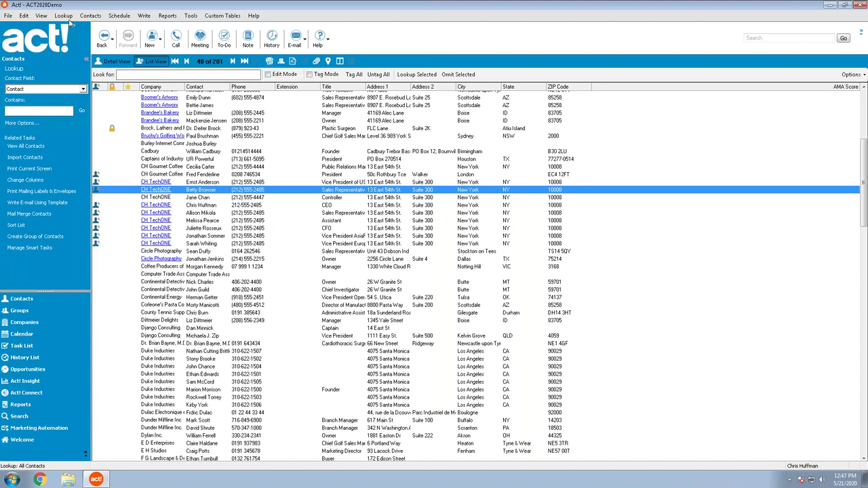
- Open the File menu and close it again without choosing a command
{"action": "left_click", "coordinate": [9, 15]}
{"action": "left_click", "coordinate": [9, 15]}
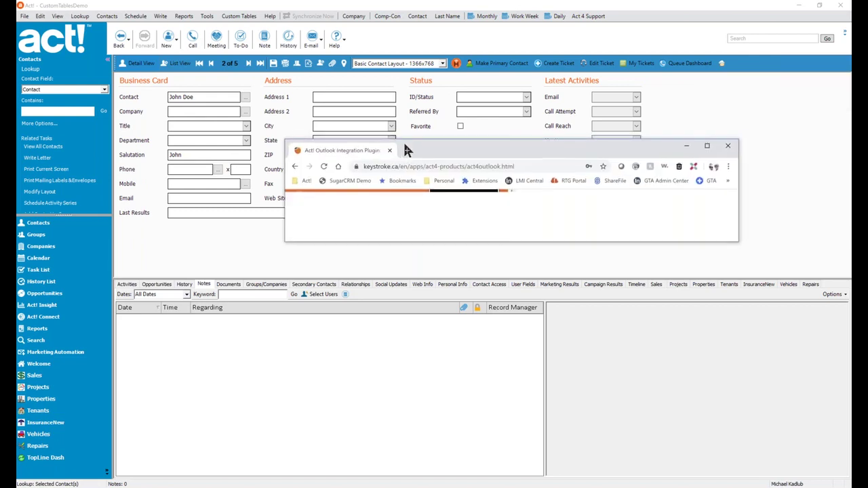
- Maximize Chrome to show Keystroke's Act4outlook page with its $35.95 pricing
{"action": "double_click", "coordinate": [467, 150]}
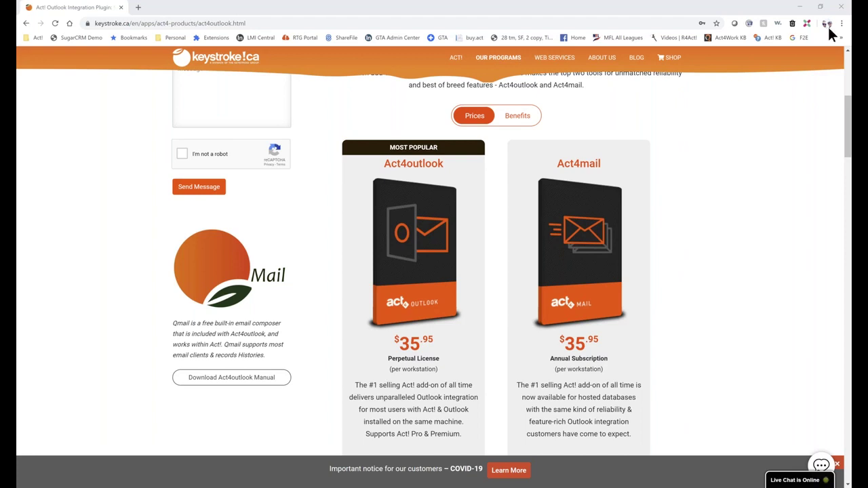
- Minimize Chrome to return to the CustomTablesDemo contact record, 2 of 5
{"action": "left_click", "coordinate": [803, 8]}
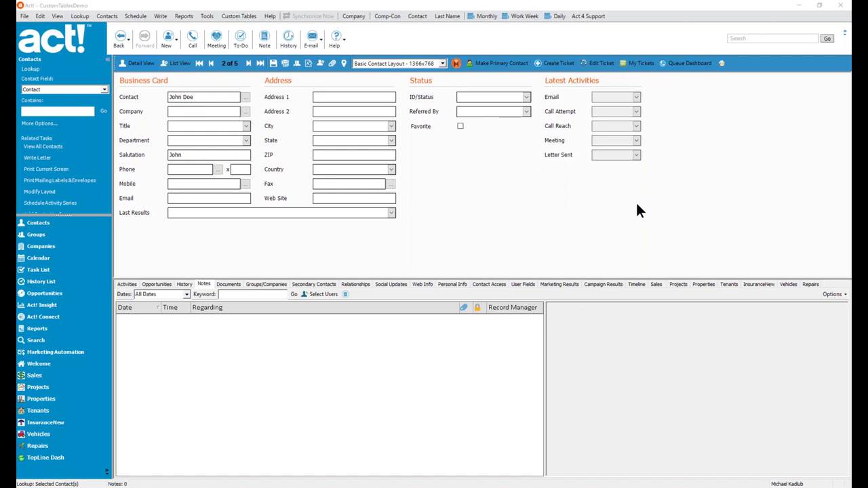
- List the three Repairs custom-table records with their service dates, mileage and service reps
{"action": "left_click", "coordinate": [33, 446]}
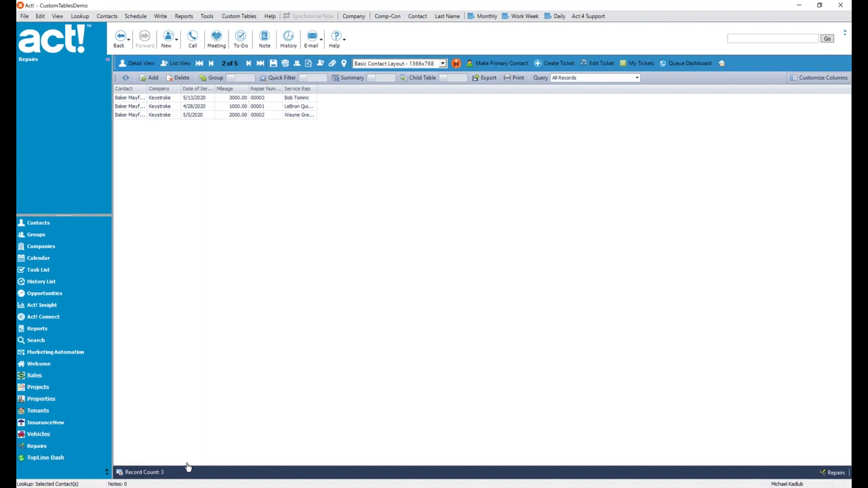
{"action": "left_click", "coordinate": [236, 16]}
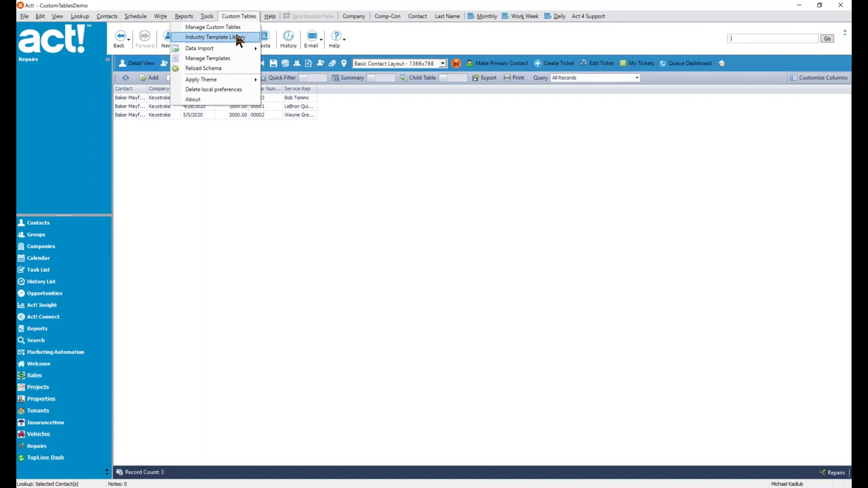
{"action": "left_click", "coordinate": [237, 37]}
{"action": "left_click_drag", "start_coordinate": [309, 85], "coordinate": [323, 160]}
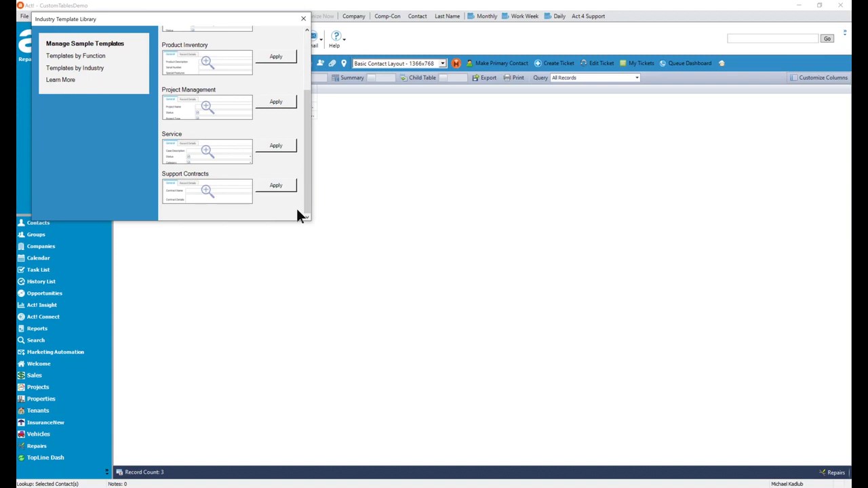
{"action": "scroll", "coordinate": [299, 210], "scroll_direction": "up", "scroll_amount": 2}
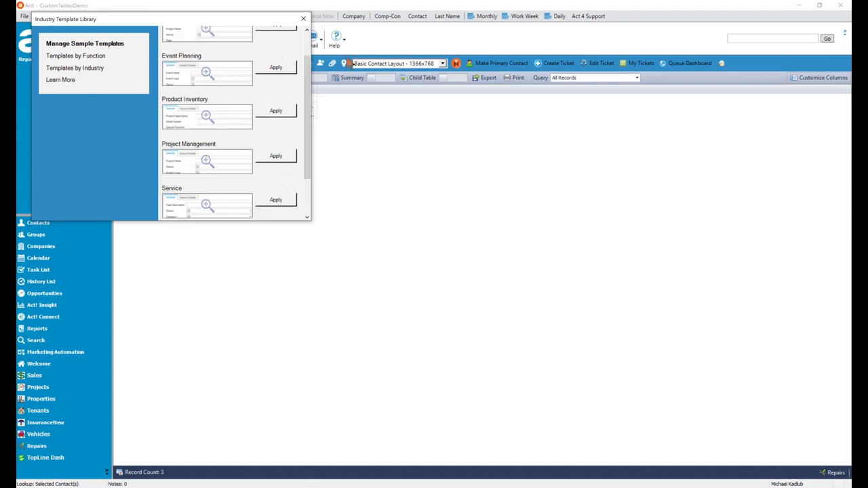
{"action": "left_click", "coordinate": [306, 23]}
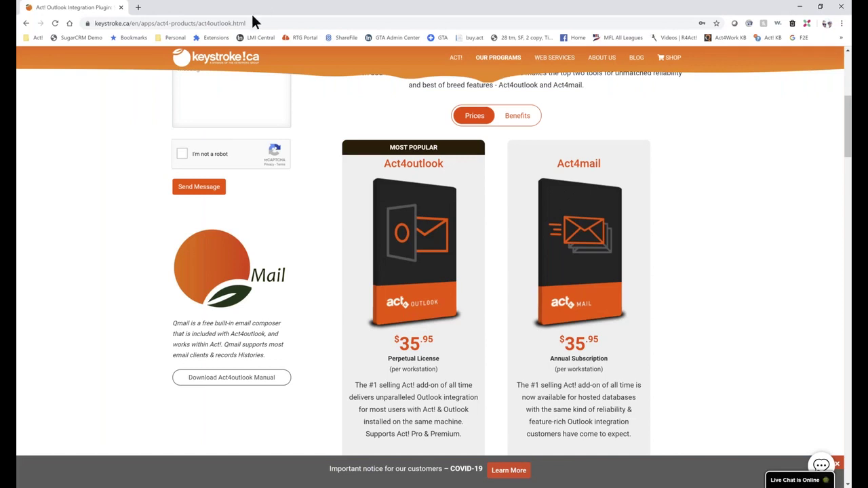
{"action": "left_click", "coordinate": [255, 23]}
{"action": "type", "text": "www.at"}
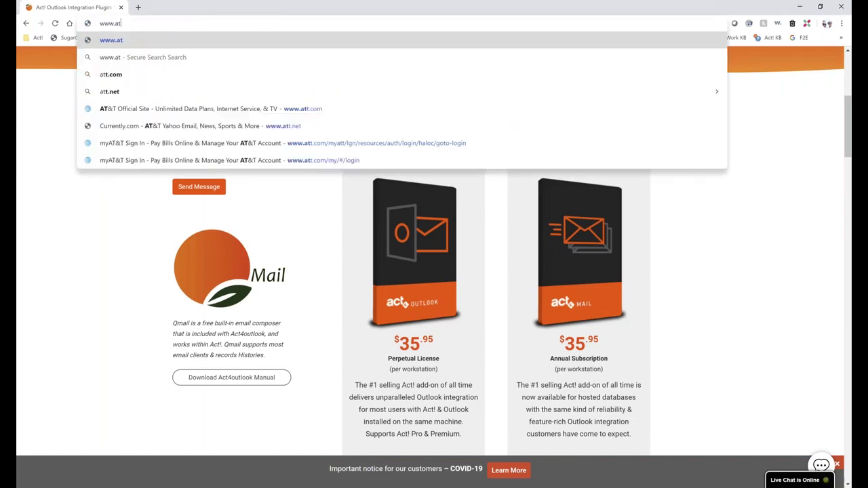
{"action": "key", "text": "BackSpace"}
{"action": "type", "text": "ct."}
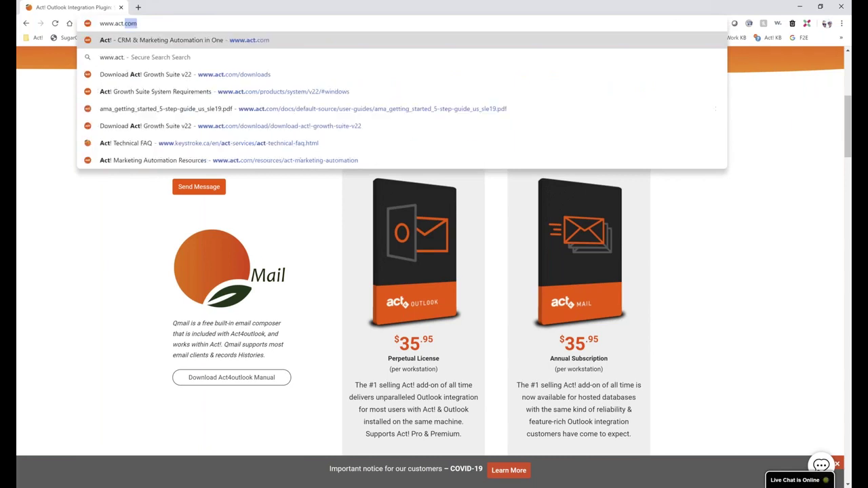
{"action": "key", "text": "Return"}
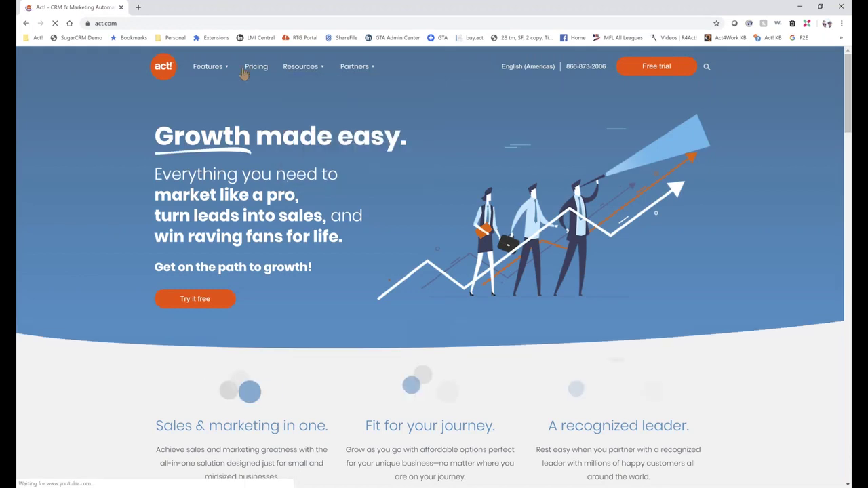
{"action": "mouse_move", "coordinate": [218, 72]}
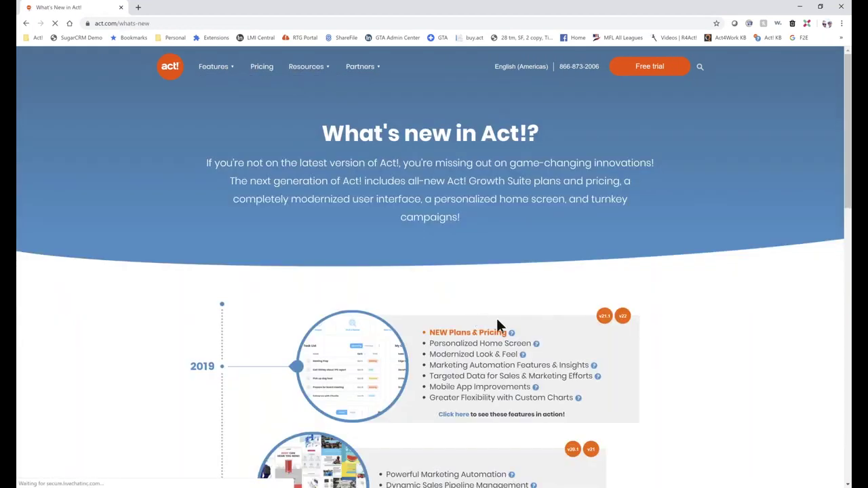
{"action": "scroll", "coordinate": [496, 316], "scroll_direction": "down", "scroll_amount": 2}
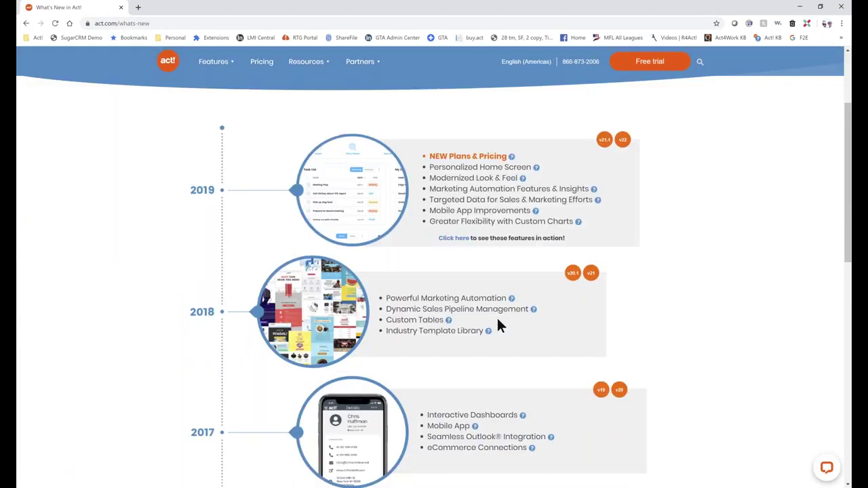
{"action": "scroll", "coordinate": [497, 322], "scroll_direction": "down", "scroll_amount": 1}
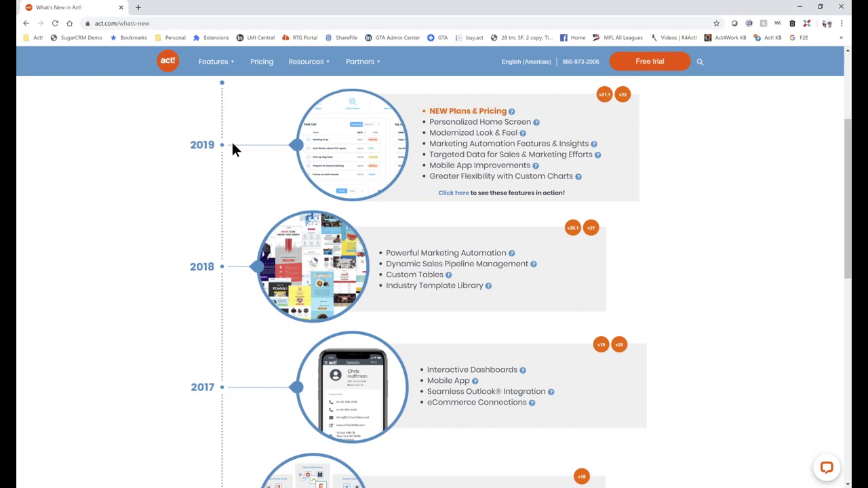
- Load keystroke.ca in a new tab after fixing the mistyped address, and reveal its Act! Products menu
{"action": "left_click", "coordinate": [138, 8]}
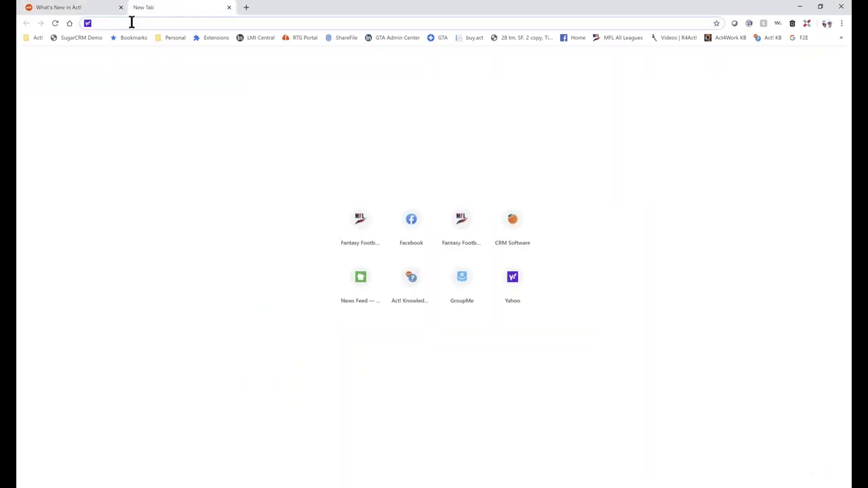
{"action": "type", "text": "keystroek.ca"}
{"action": "key", "text": "Return"}
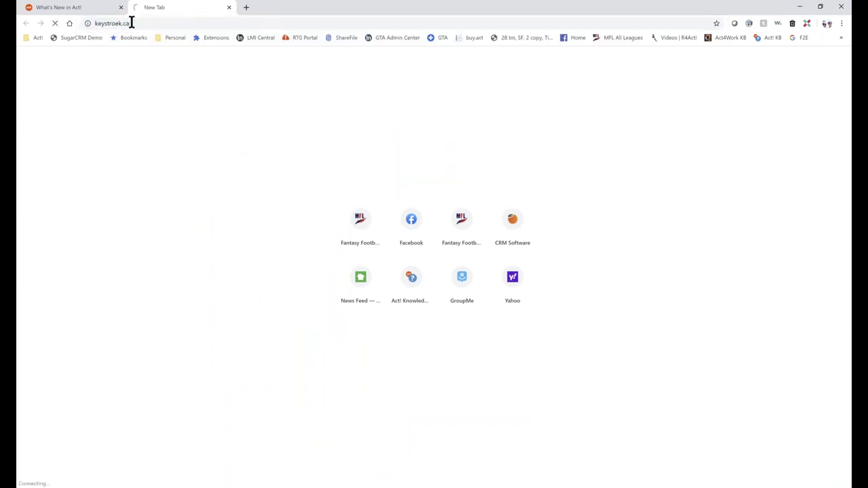
{"action": "left_click", "coordinate": [126, 23]}
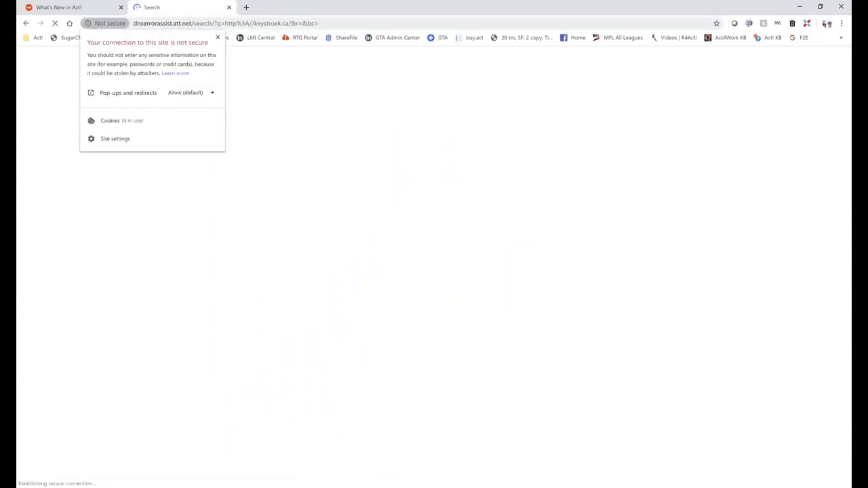
{"action": "left_click", "coordinate": [145, 23]}
{"action": "type", "text": "keystroke.ca"}
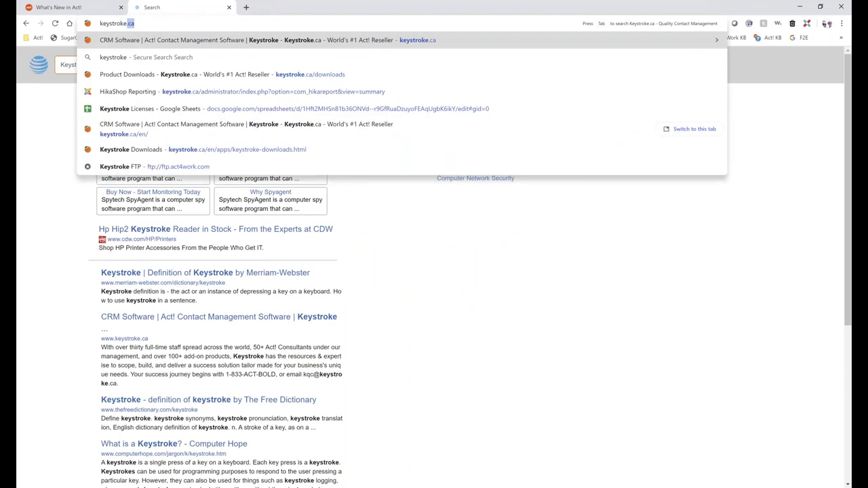
{"action": "key", "text": "Return"}
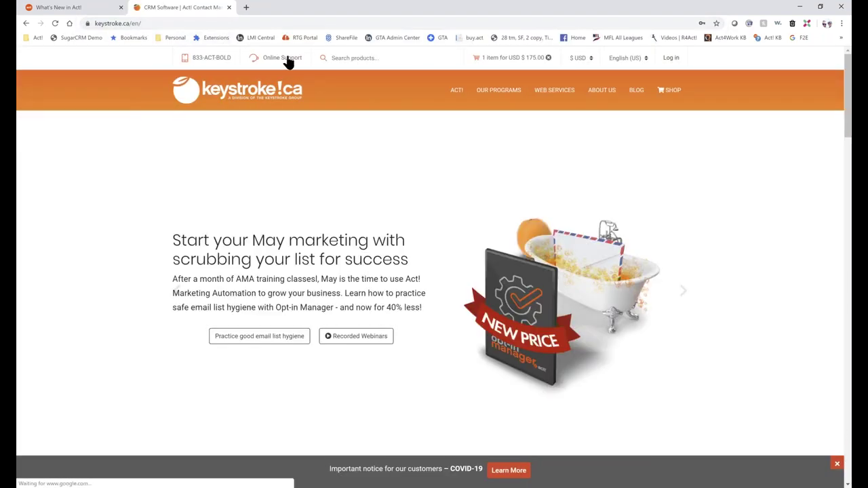
{"action": "mouse_move", "coordinate": [457, 91]}
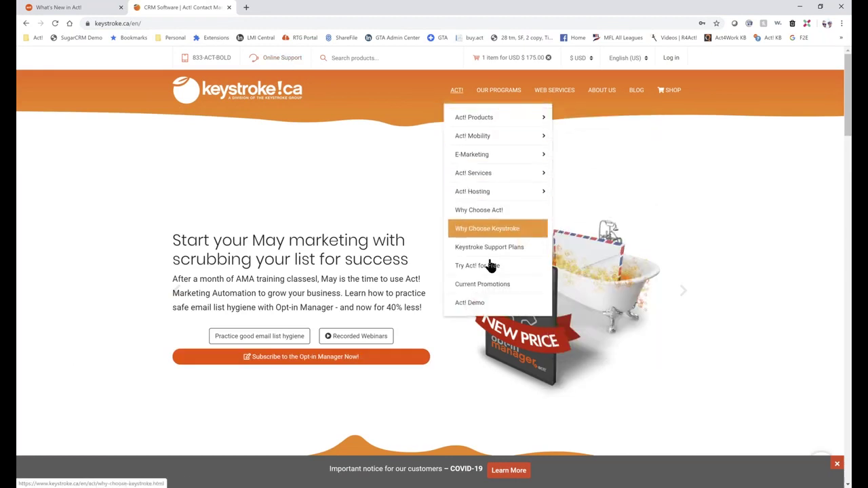
{"action": "mouse_move", "coordinate": [488, 118]}
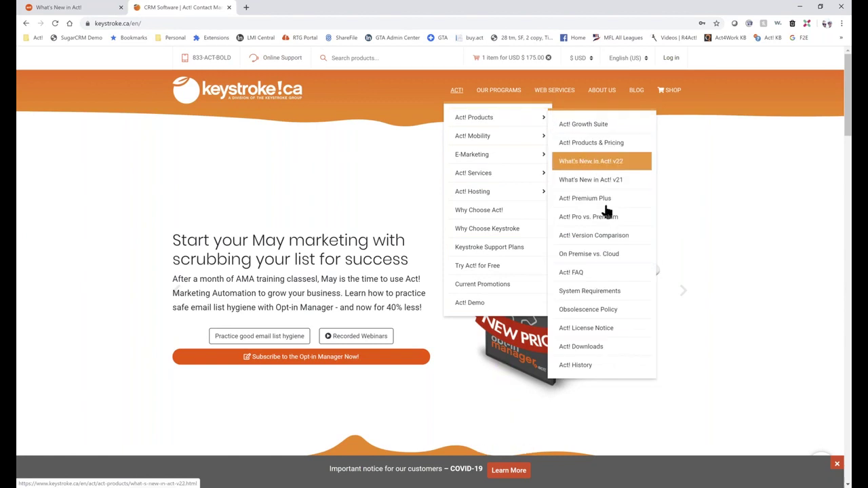
- Open the Act! Version Comparison page and expand the Act! v22 and v21 feature lists
{"action": "left_click", "coordinate": [604, 239]}
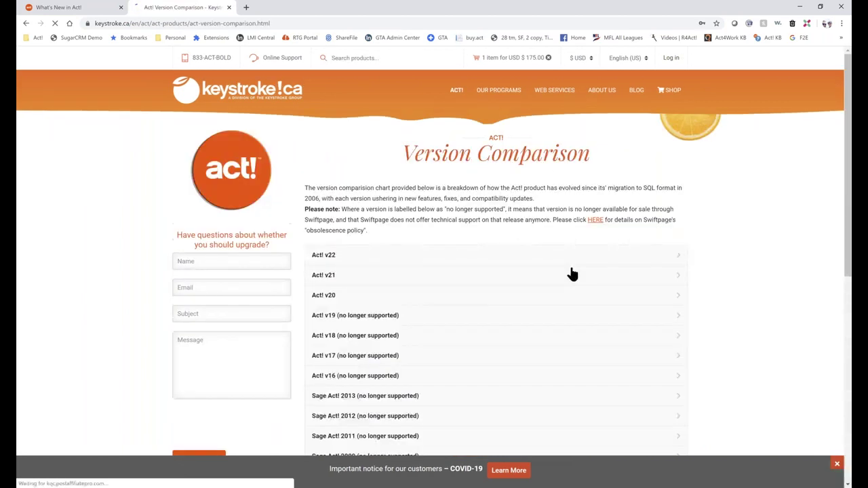
{"action": "scroll", "coordinate": [569, 280], "scroll_direction": "down", "scroll_amount": 3}
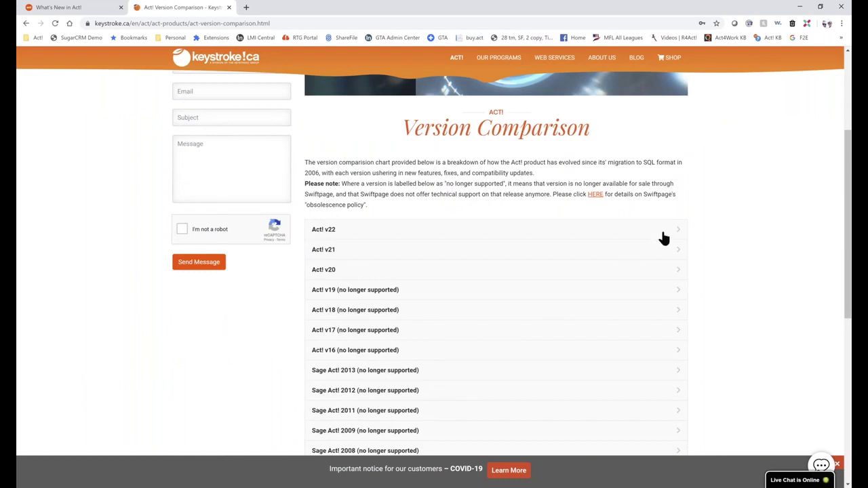
{"action": "left_click", "coordinate": [664, 233]}
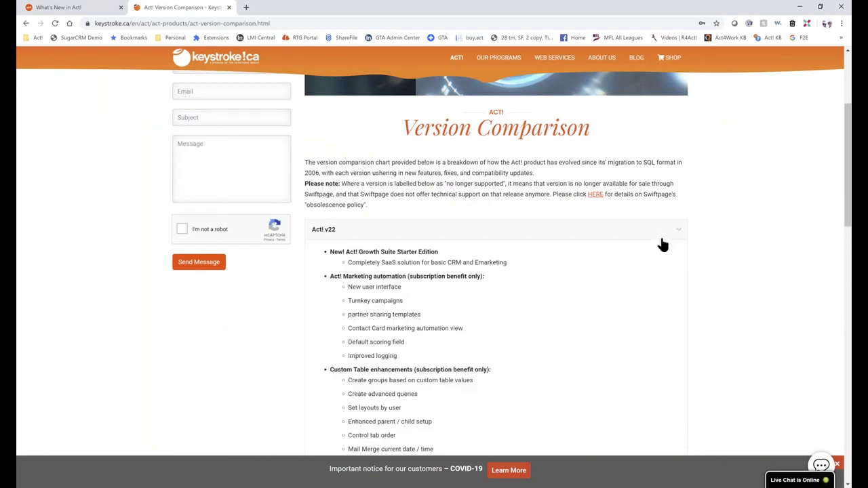
{"action": "scroll", "coordinate": [508, 272], "scroll_direction": "down", "scroll_amount": 2}
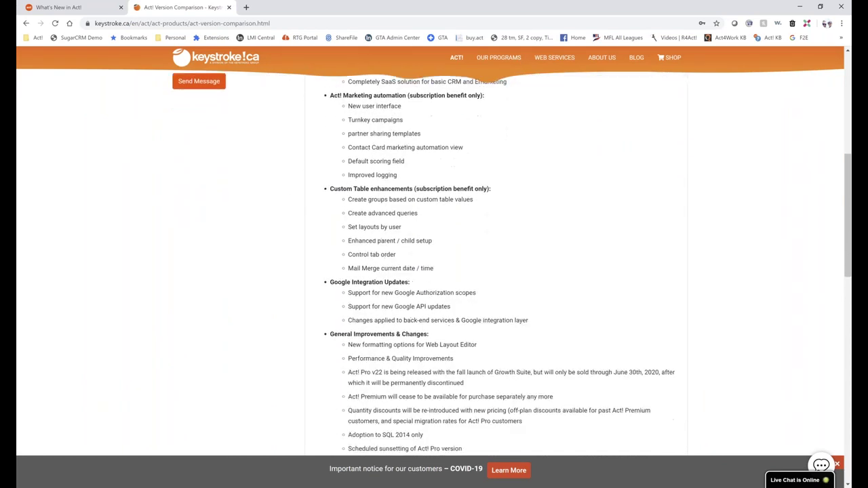
{"action": "scroll", "coordinate": [508, 271], "scroll_direction": "down", "scroll_amount": 2}
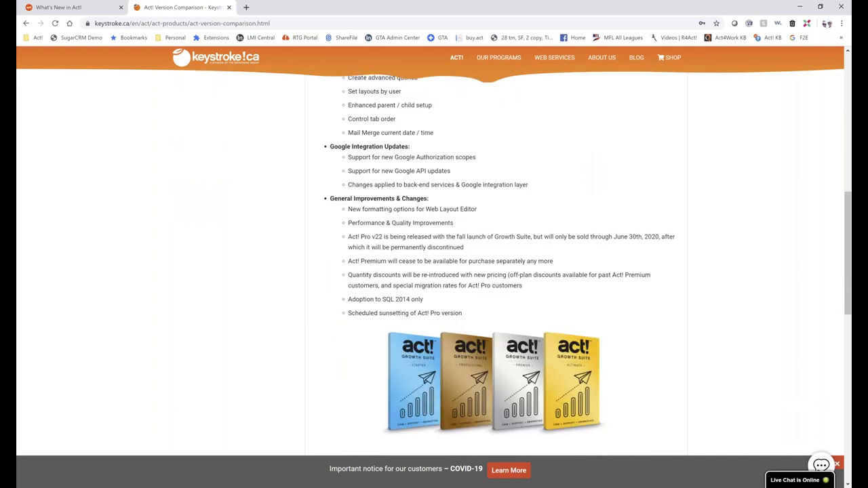
{"action": "scroll", "coordinate": [508, 271], "scroll_direction": "down", "scroll_amount": 1}
{"action": "scroll", "coordinate": [508, 271], "scroll_direction": "down", "scroll_amount": 1}
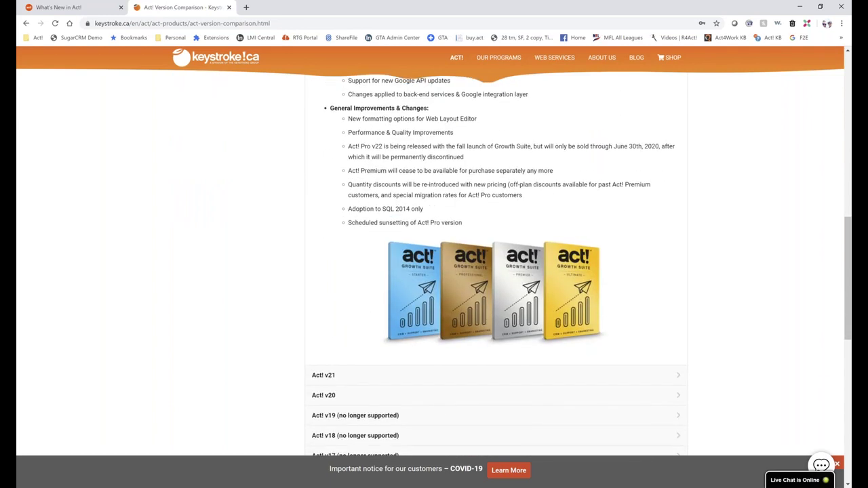
{"action": "scroll", "coordinate": [508, 271], "scroll_direction": "down", "scroll_amount": 1}
{"action": "scroll", "coordinate": [675, 283], "scroll_direction": "down", "scroll_amount": 1}
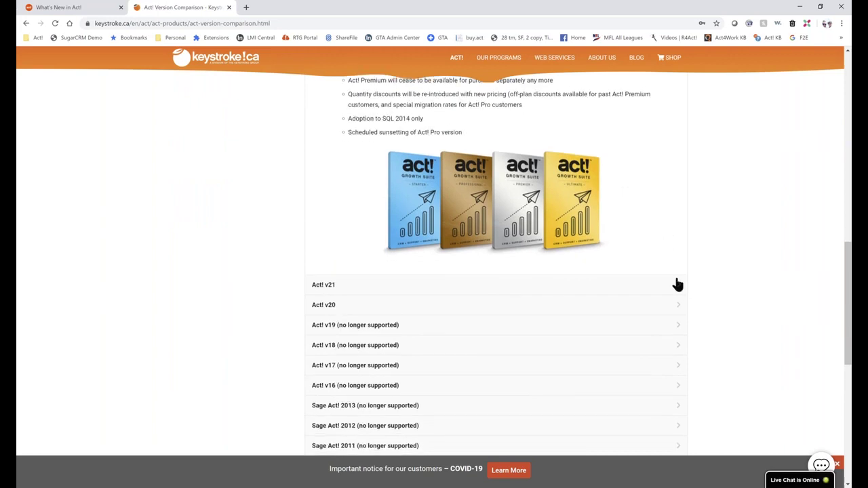
{"action": "left_click", "coordinate": [678, 286]}
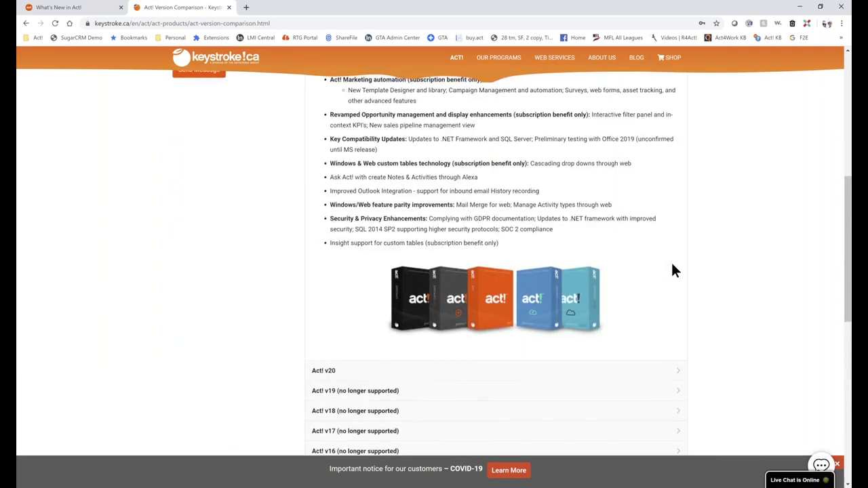
{"action": "scroll", "coordinate": [671, 268], "scroll_direction": "up", "scroll_amount": 2}
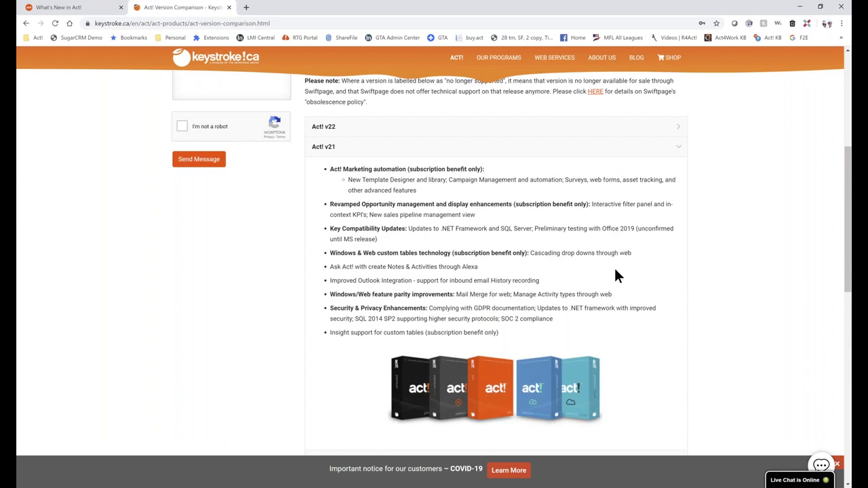